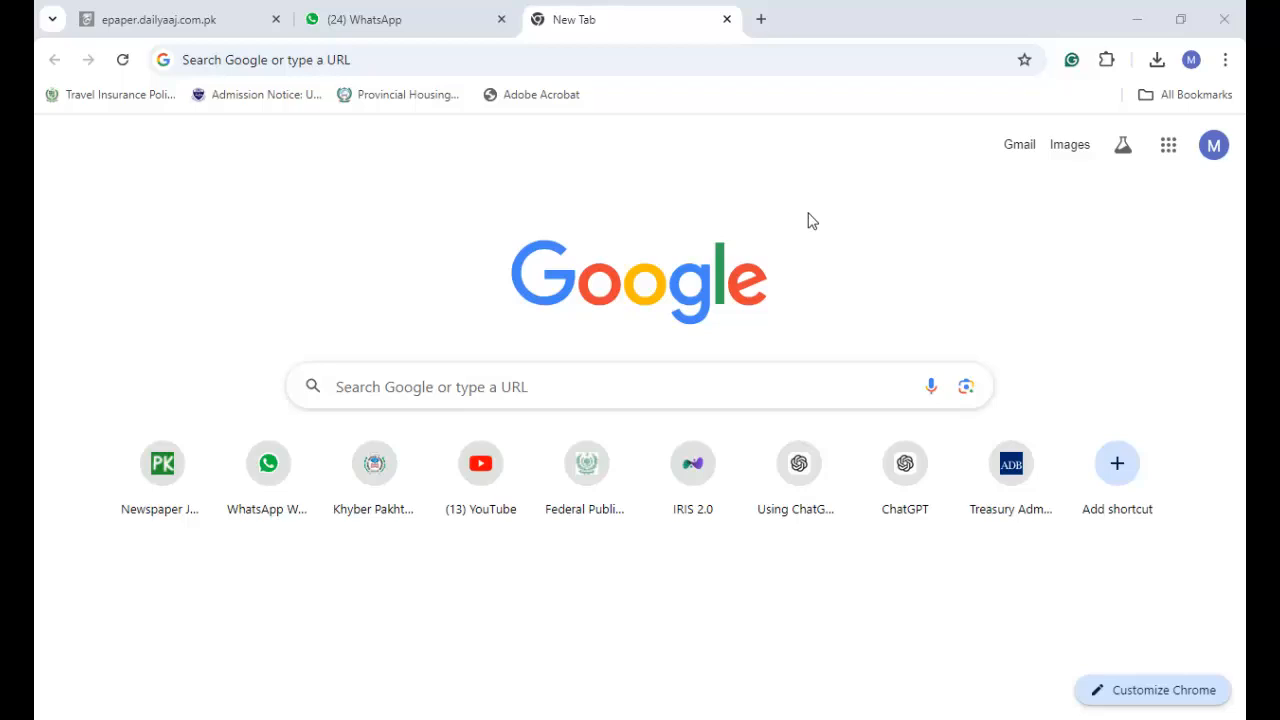
# - Open the FBR IRIS dashboard at iris.fbr.gov.pk/dashboard
pyautogui.click(875, 26)
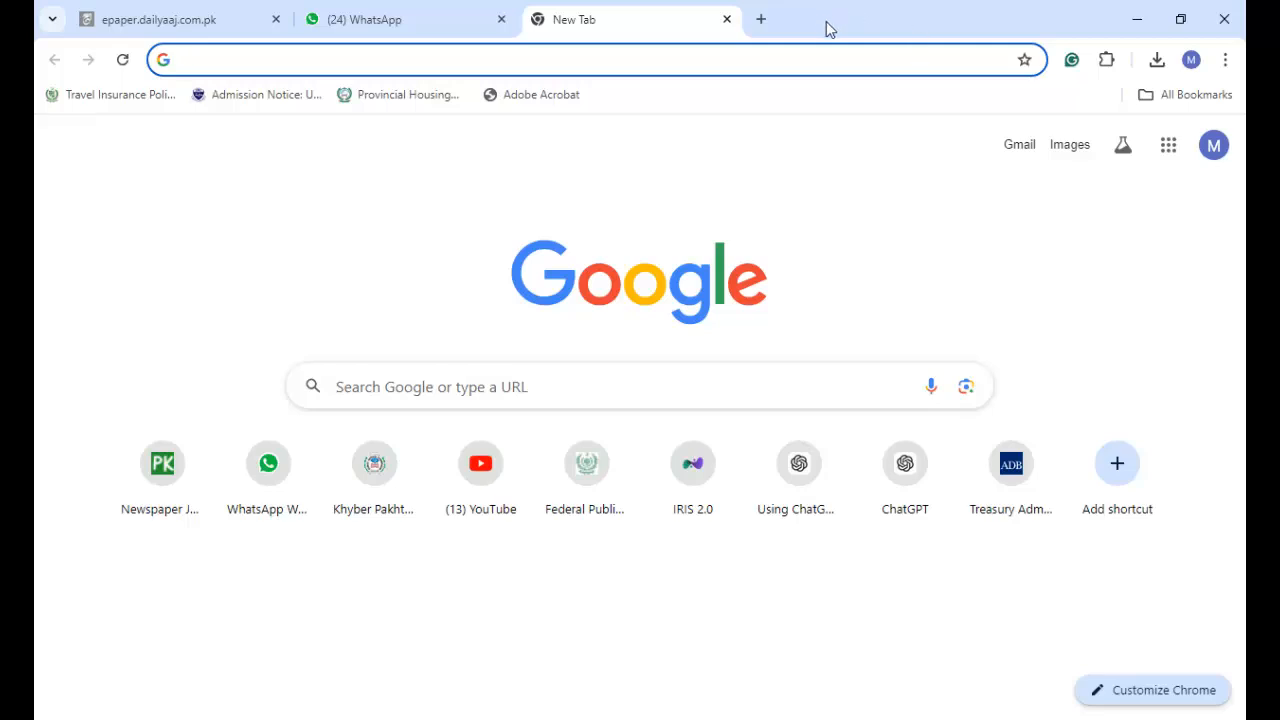
pyautogui.click(784, 59)
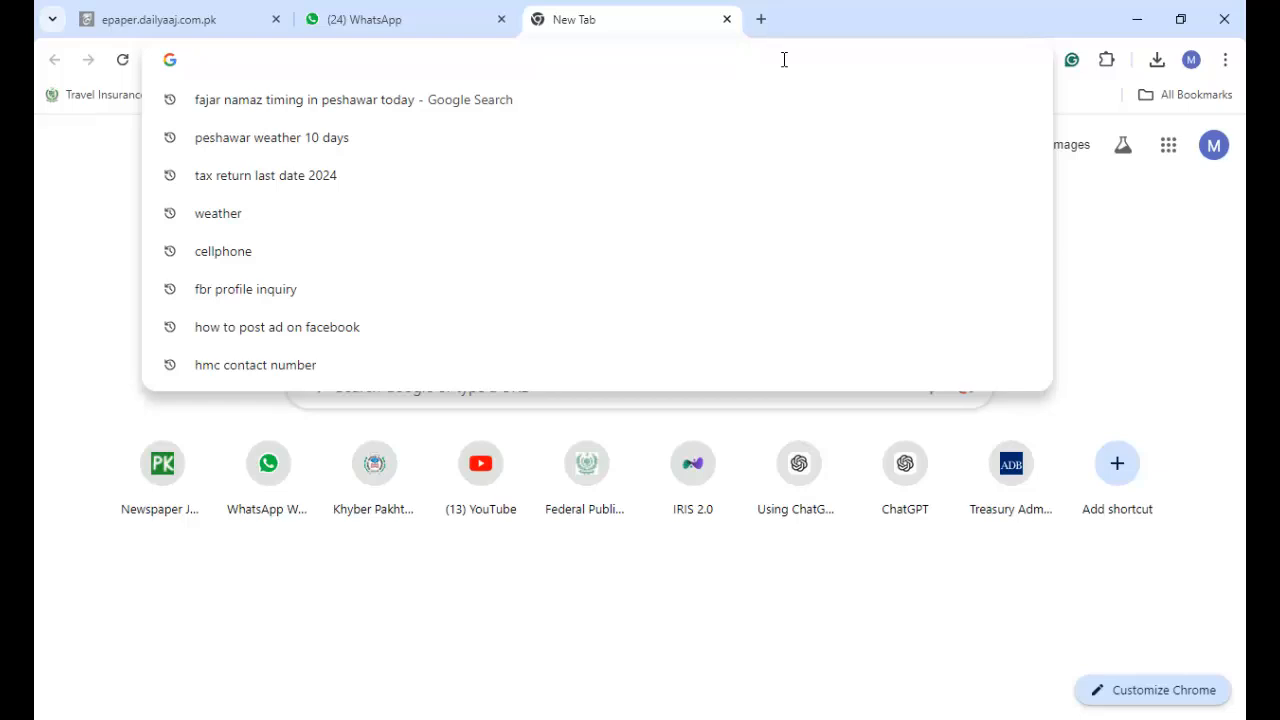
pyautogui.write('iris.fbr.gov.pk/dashboard')
pyautogui.press('Return')
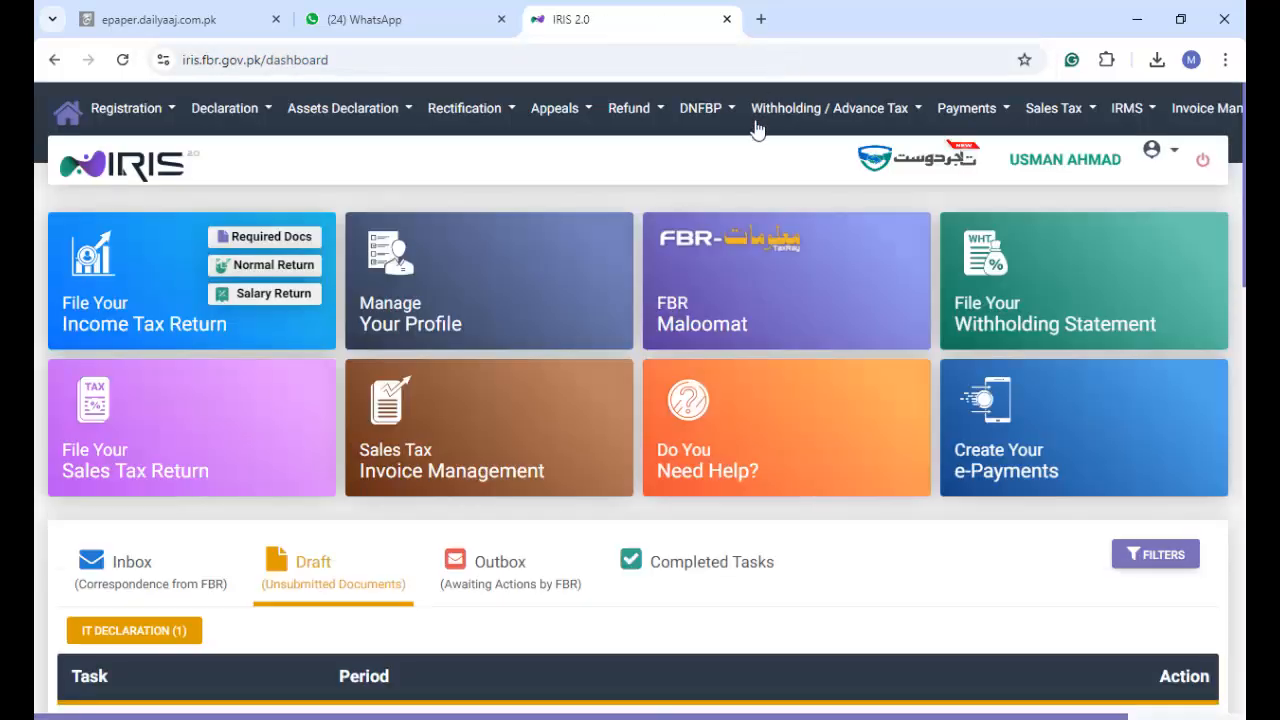
# - Log out of the current IRIS account and log in with another taxpayer's saved registration number and password
pyautogui.click(1205, 170)
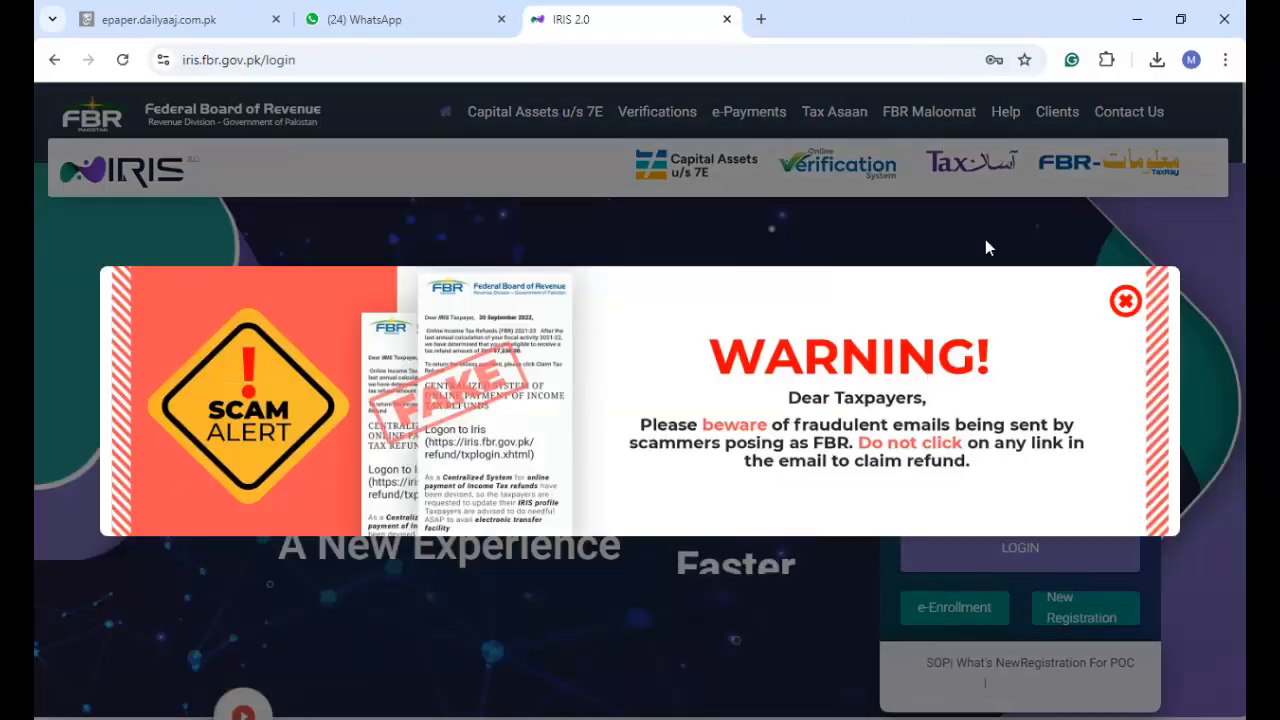
pyautogui.click(1125, 302)
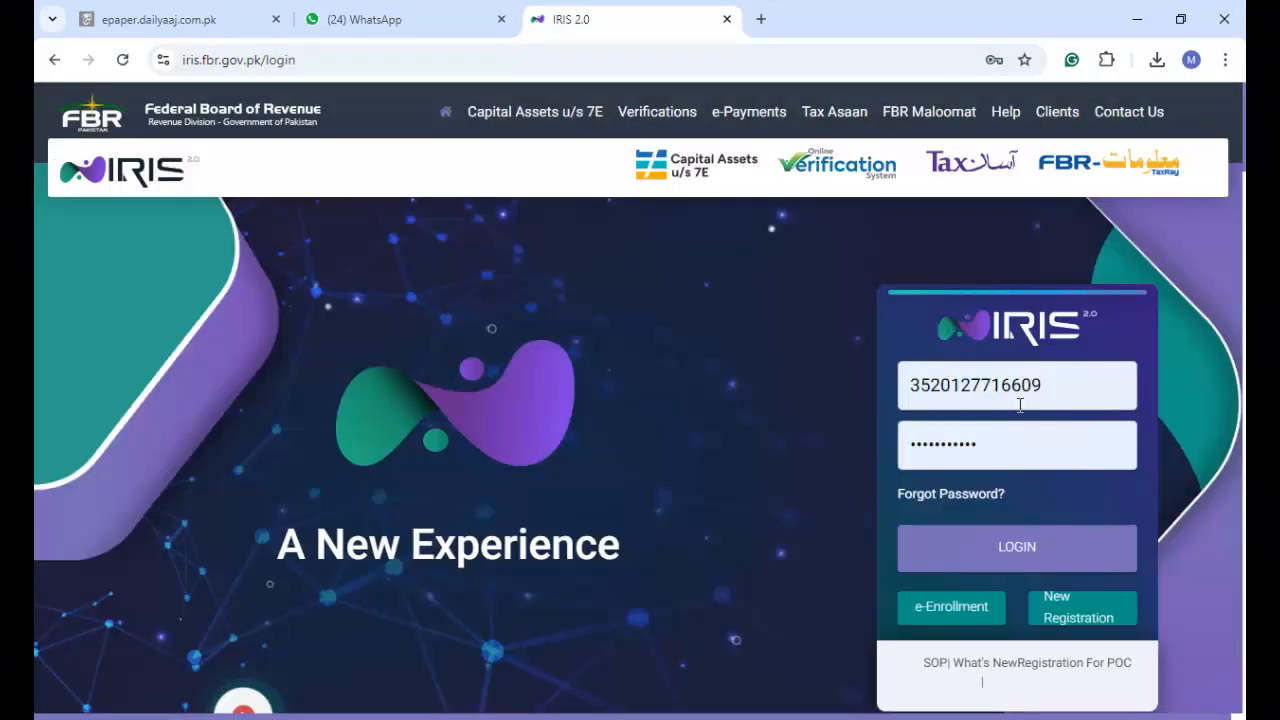
pyautogui.doubleClick(1033, 398)
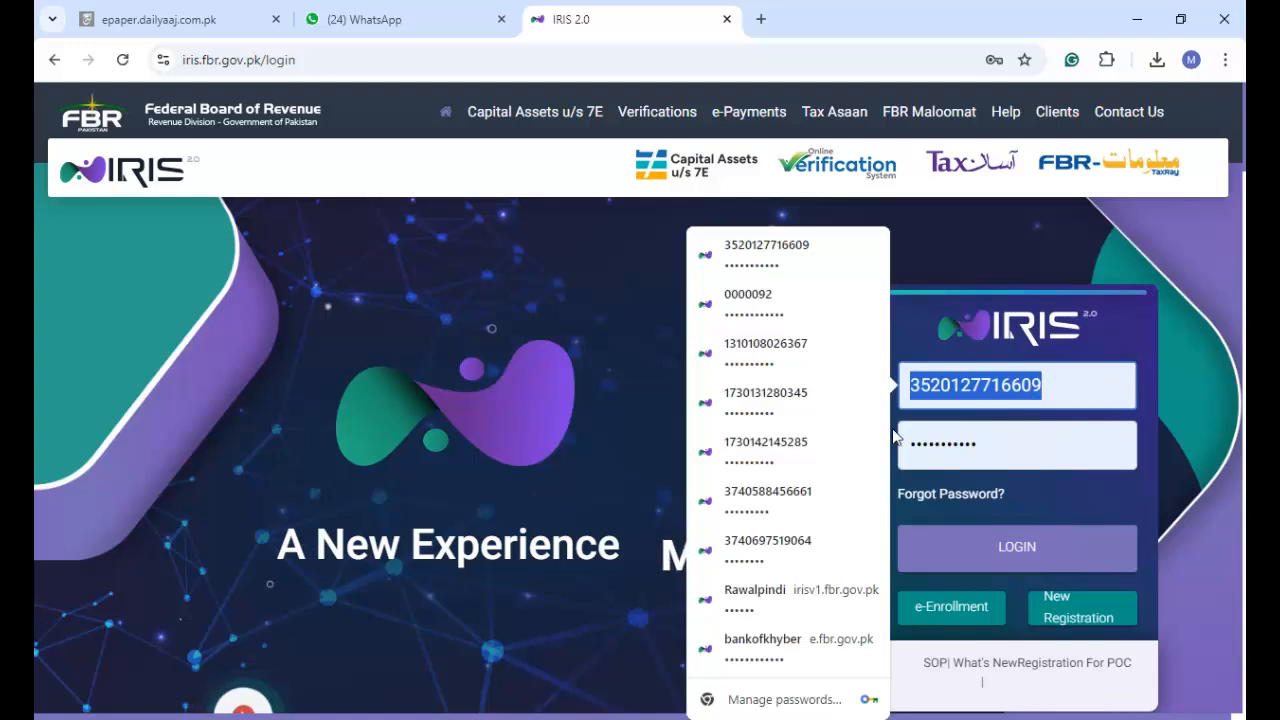
pyautogui.click(783, 400)
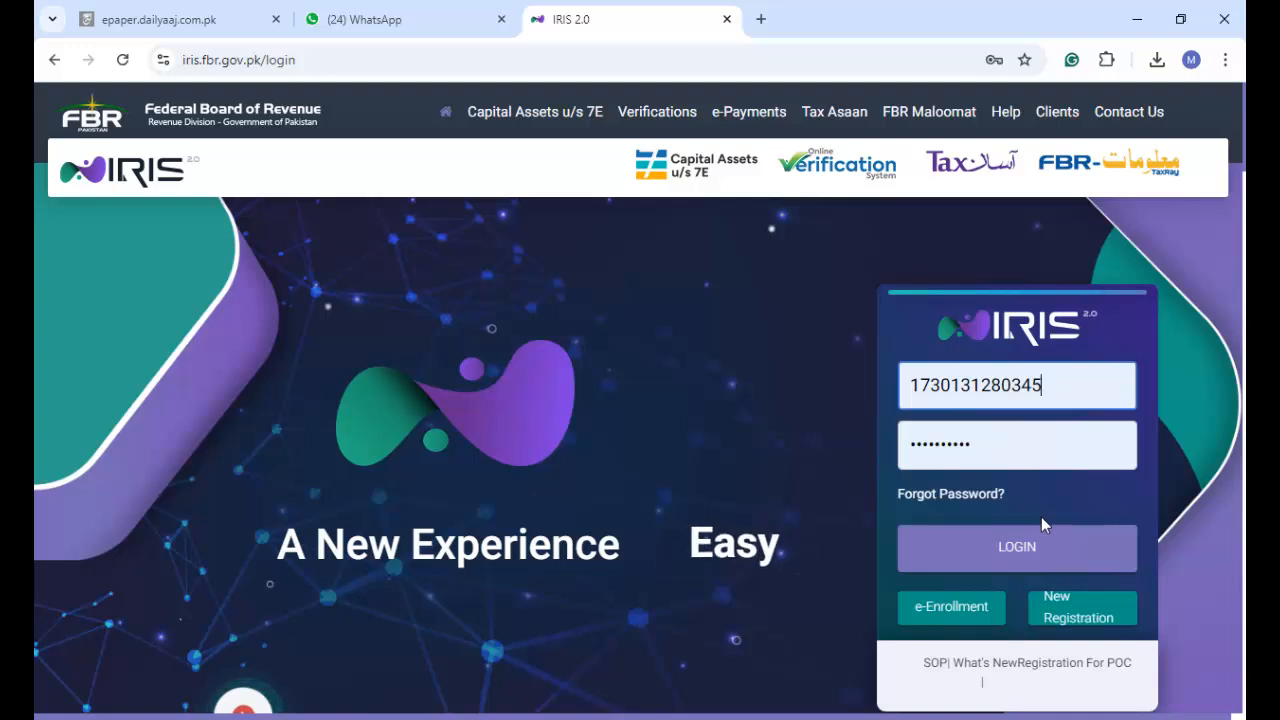
pyautogui.click(1027, 550)
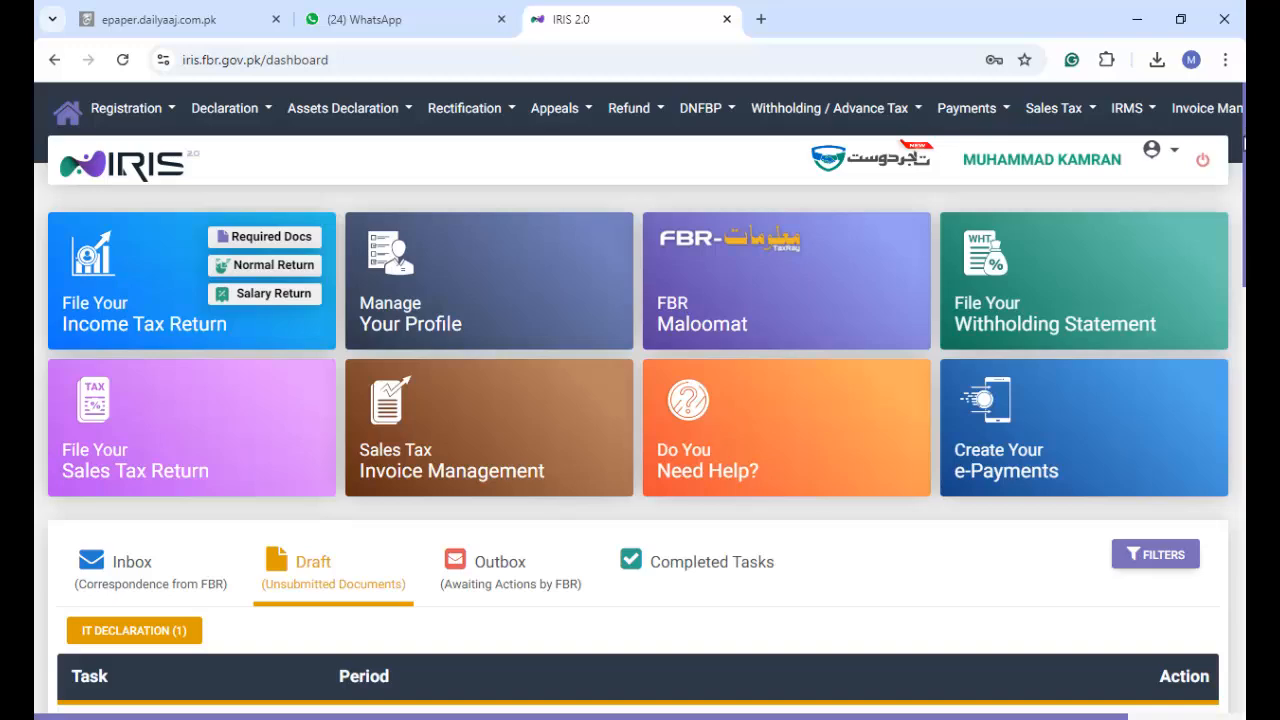
# - Open the unsubmitted draft 114(1) Return of Income for tax year 2024 for editing
pyautogui.scroll(-3, 640, 400)
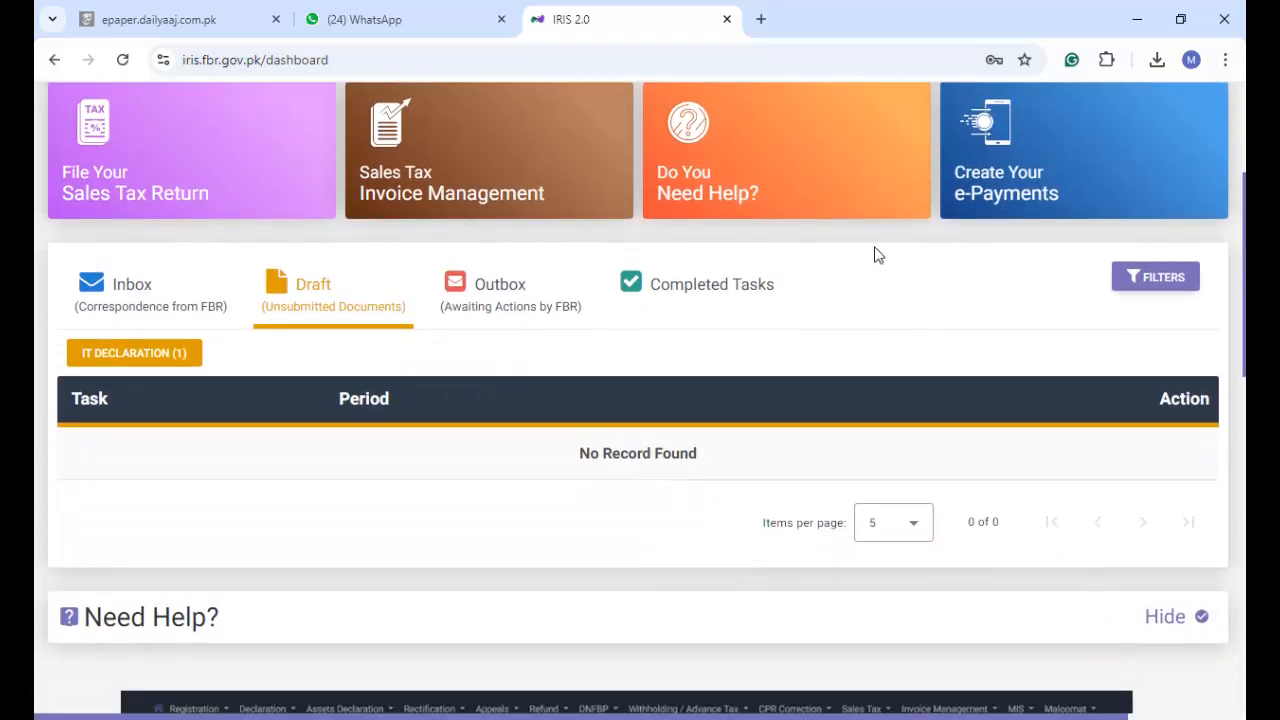
pyautogui.scroll(3, 640, 400)
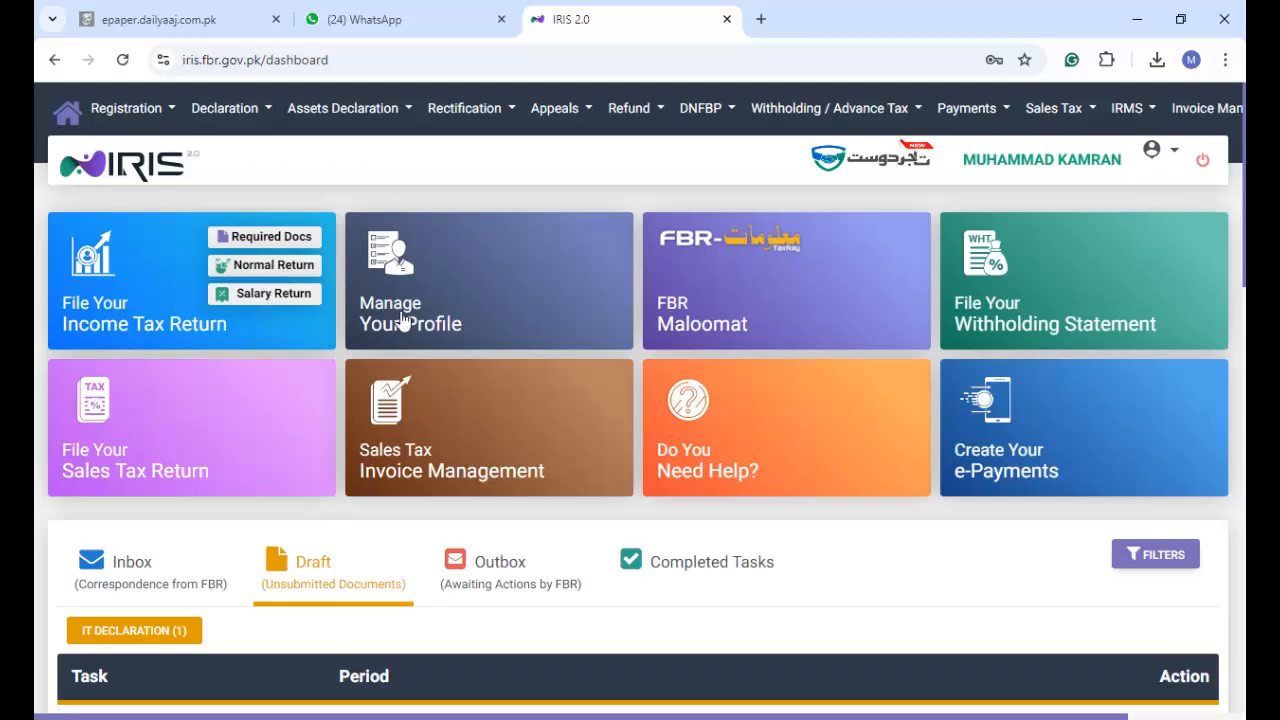
pyautogui.moveTo(1190, 260)
pyautogui.hscroll(3, 1243, 222)
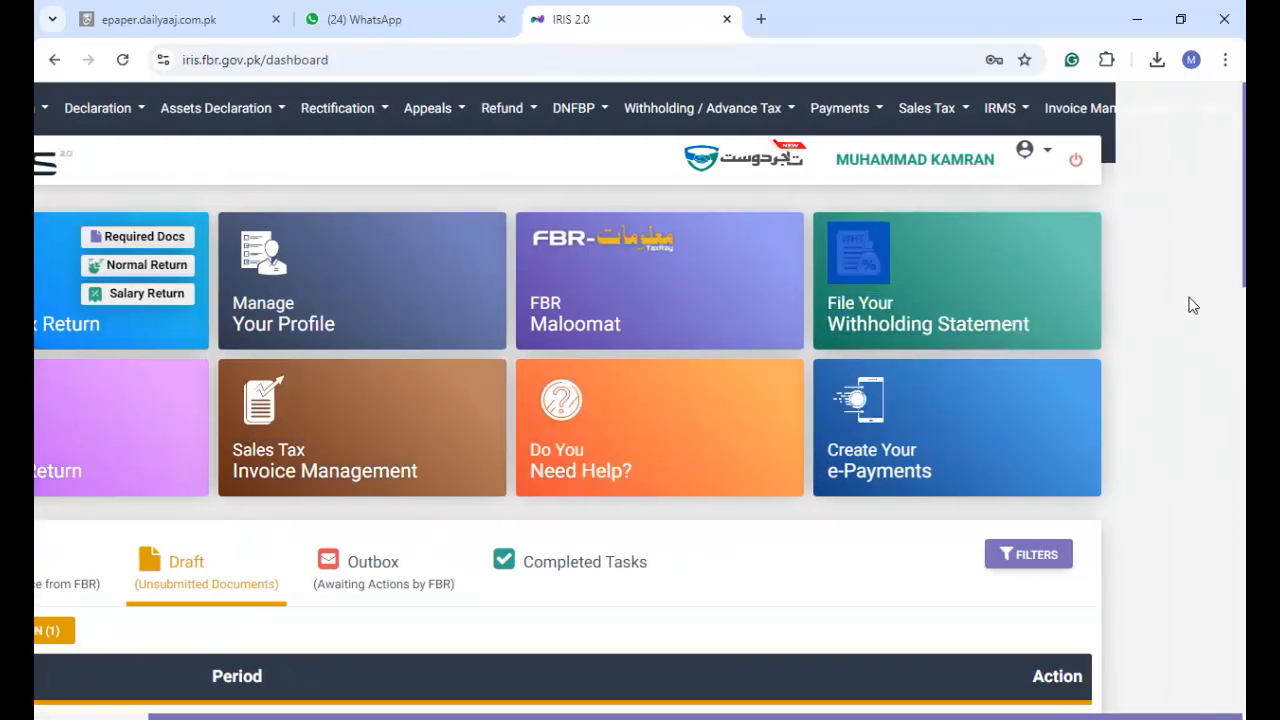
pyautogui.hscroll(-3, 1194, 470)
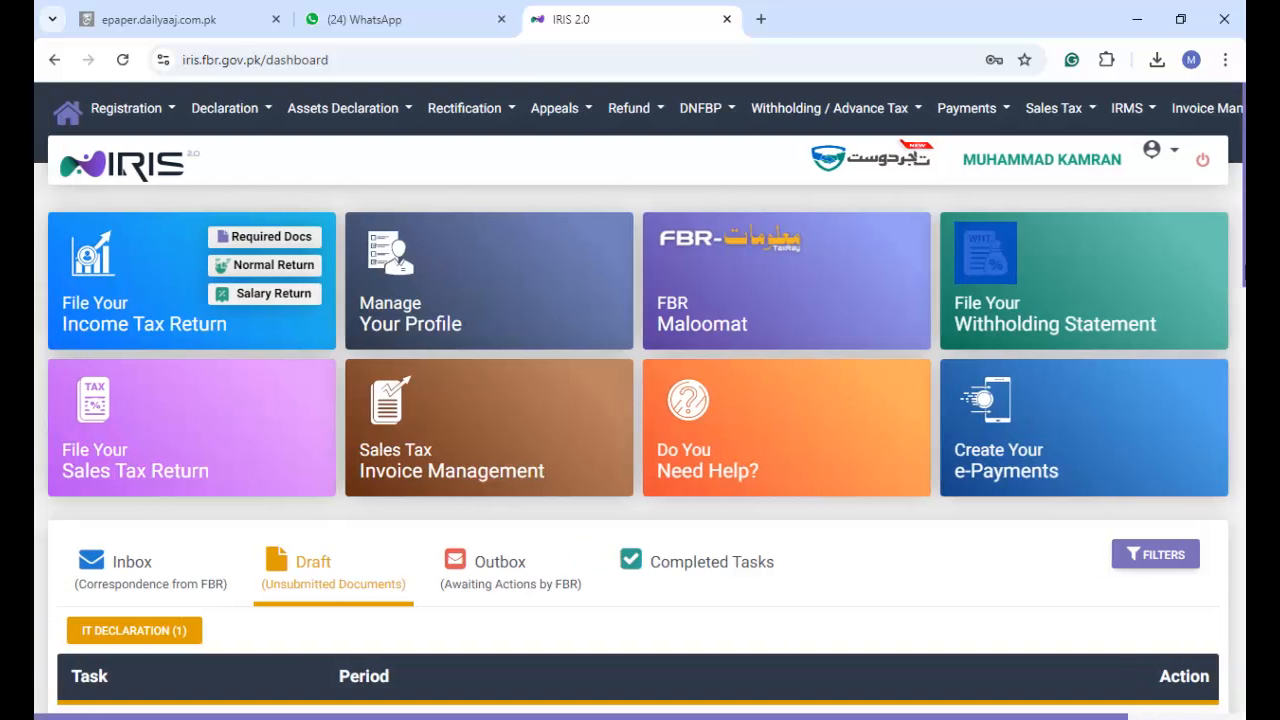
pyautogui.scroll(-3, 791, 386)
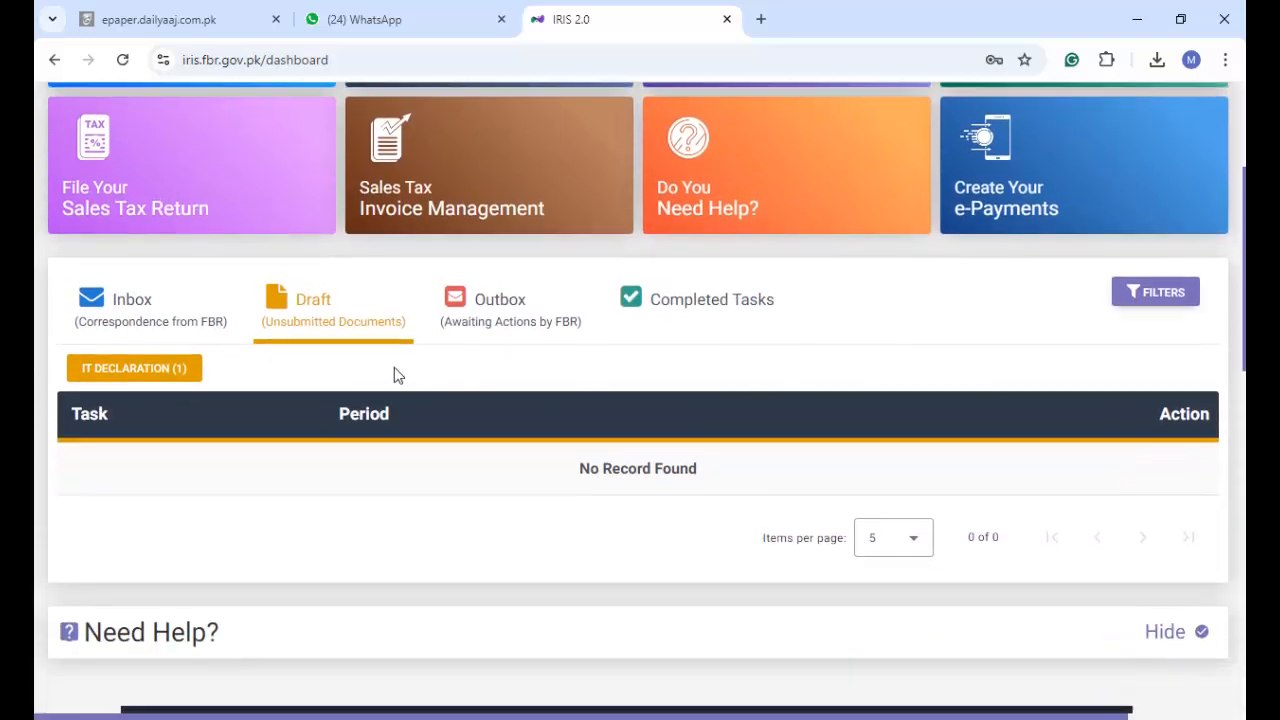
pyautogui.click(320, 332)
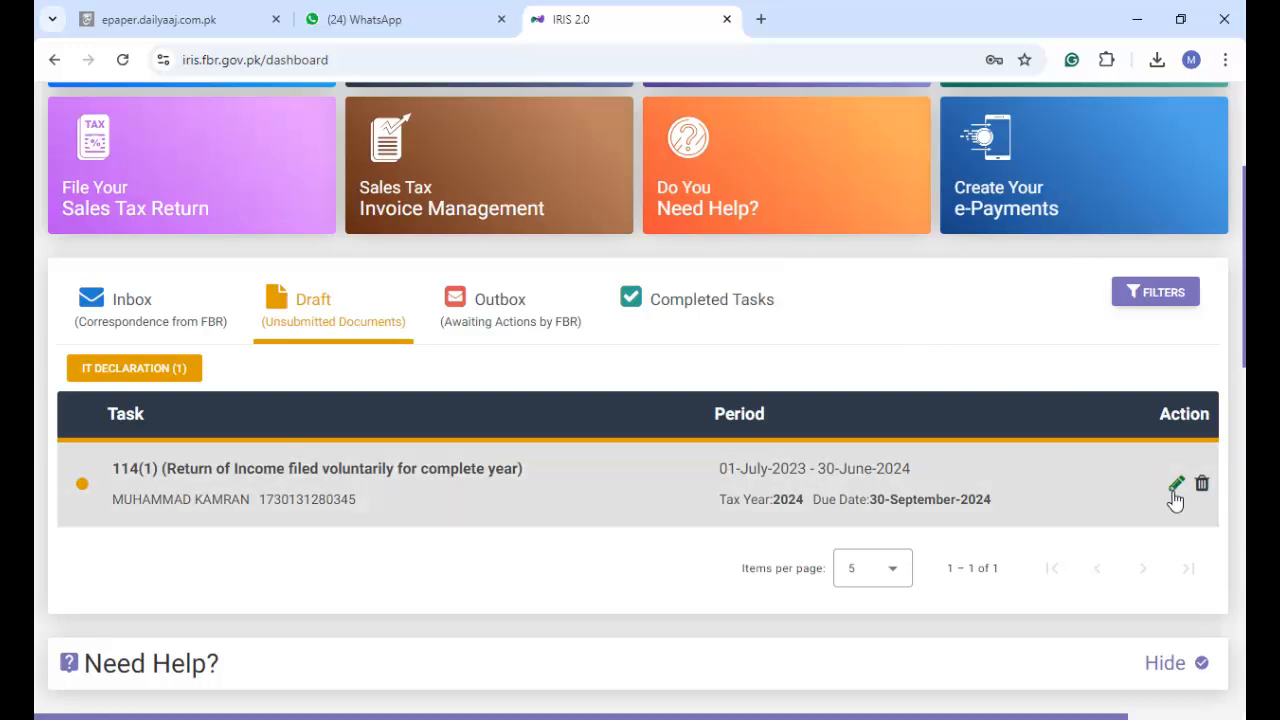
pyautogui.click(1176, 488)
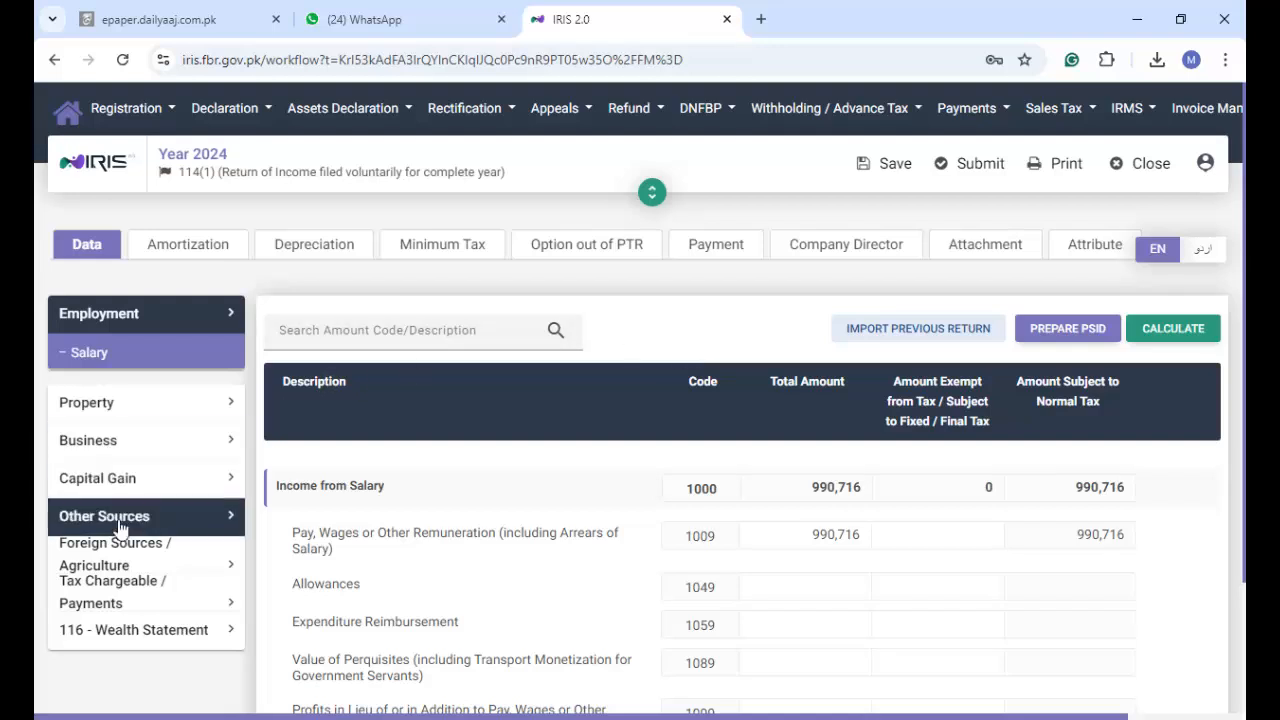
# - Open the Adjustable Tax section under Tax Chargeable / Payments of the return
pyautogui.click(100, 592)
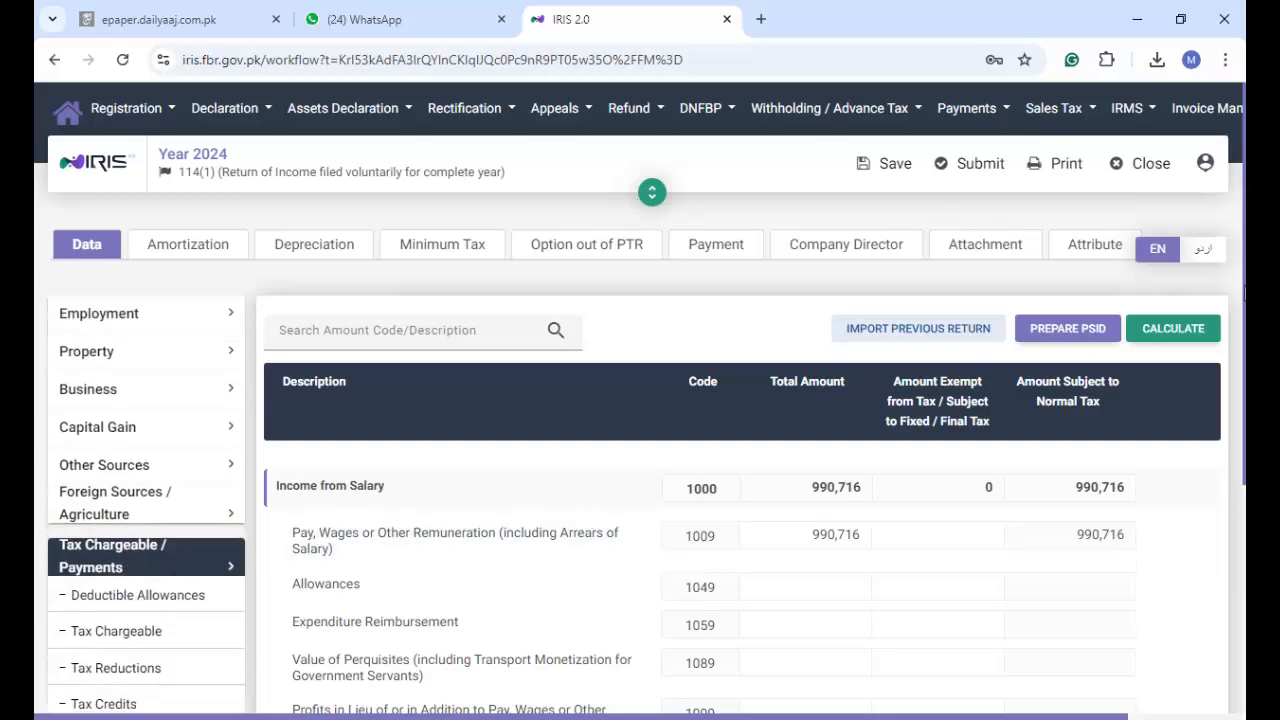
pyautogui.scroll(-3, 1245, 300)
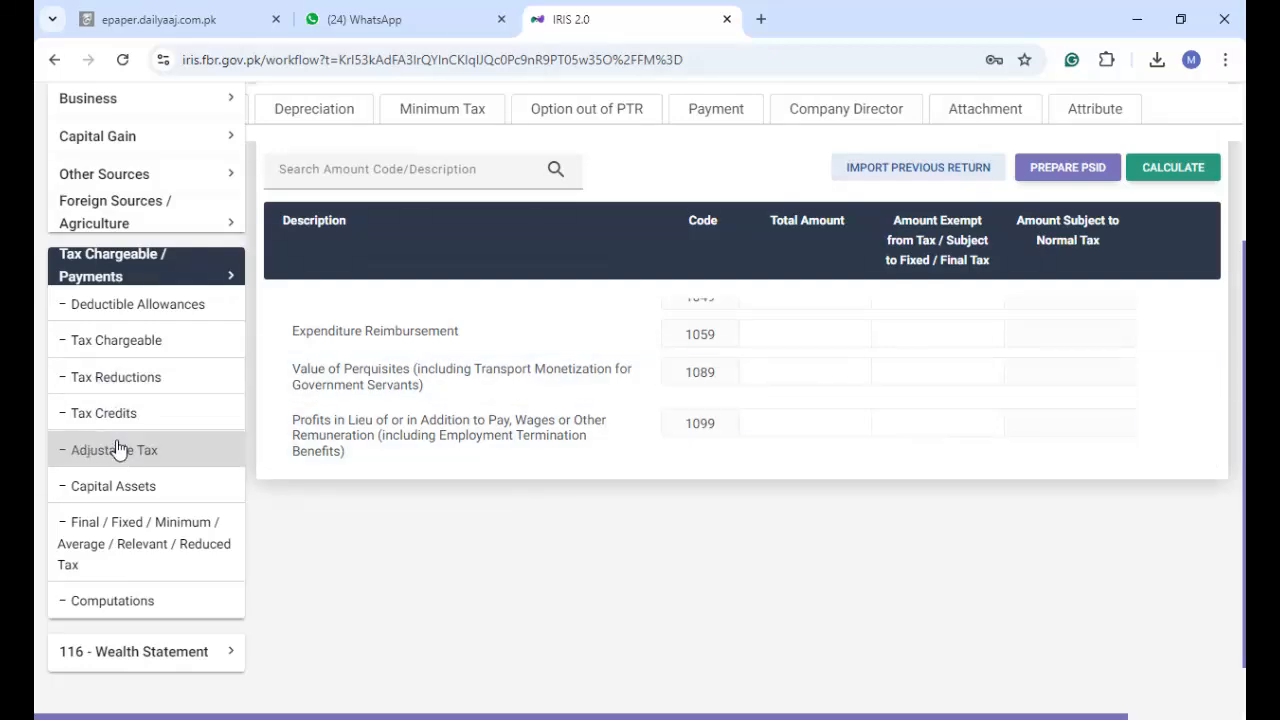
pyautogui.click(117, 450)
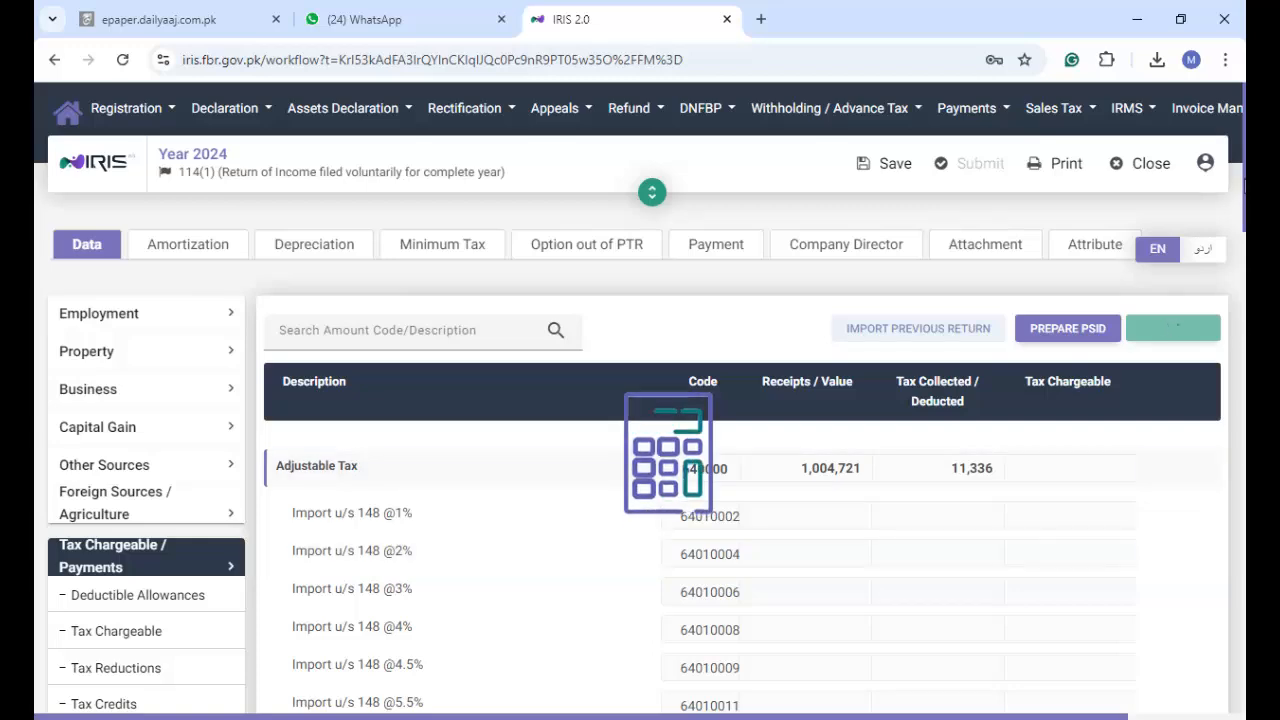
# - Examine the adjustable tax entries, including Salary of Employees u/s 149 and Cellphone Bill u/s 236(1)(a)
pyautogui.scroll(-6, 1240, 293)
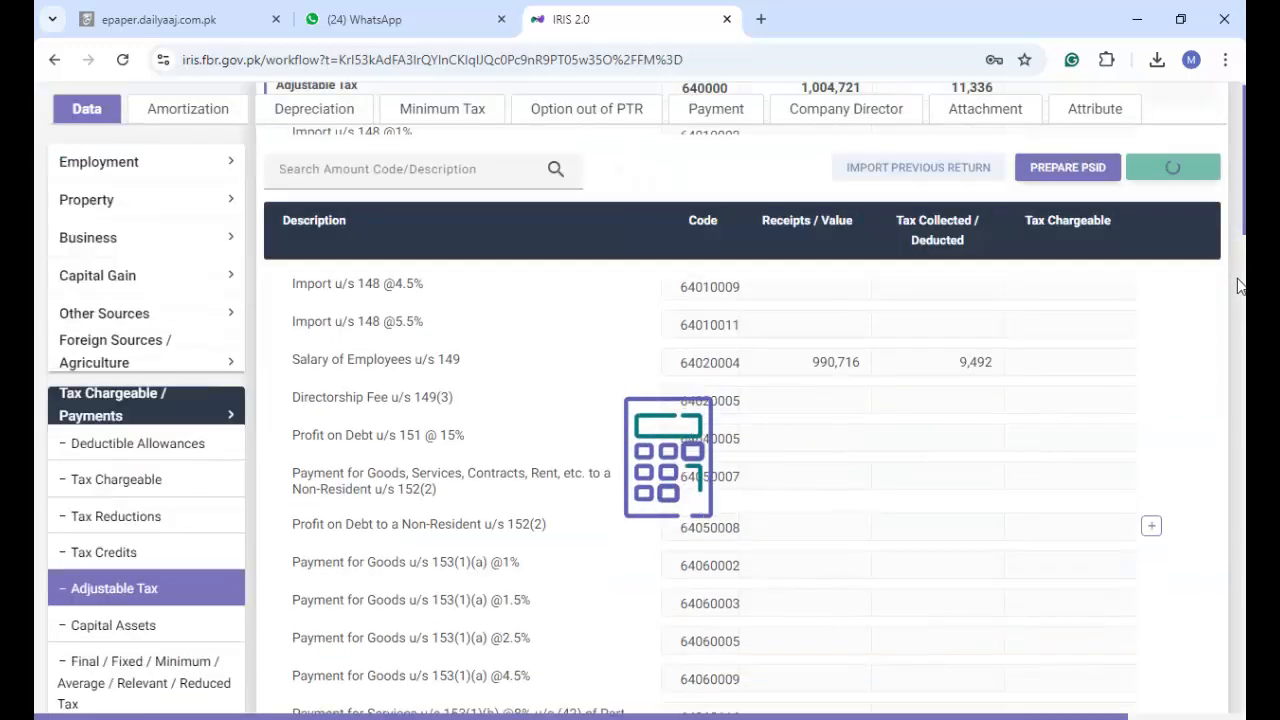
pyautogui.scroll(3, 1238, 293)
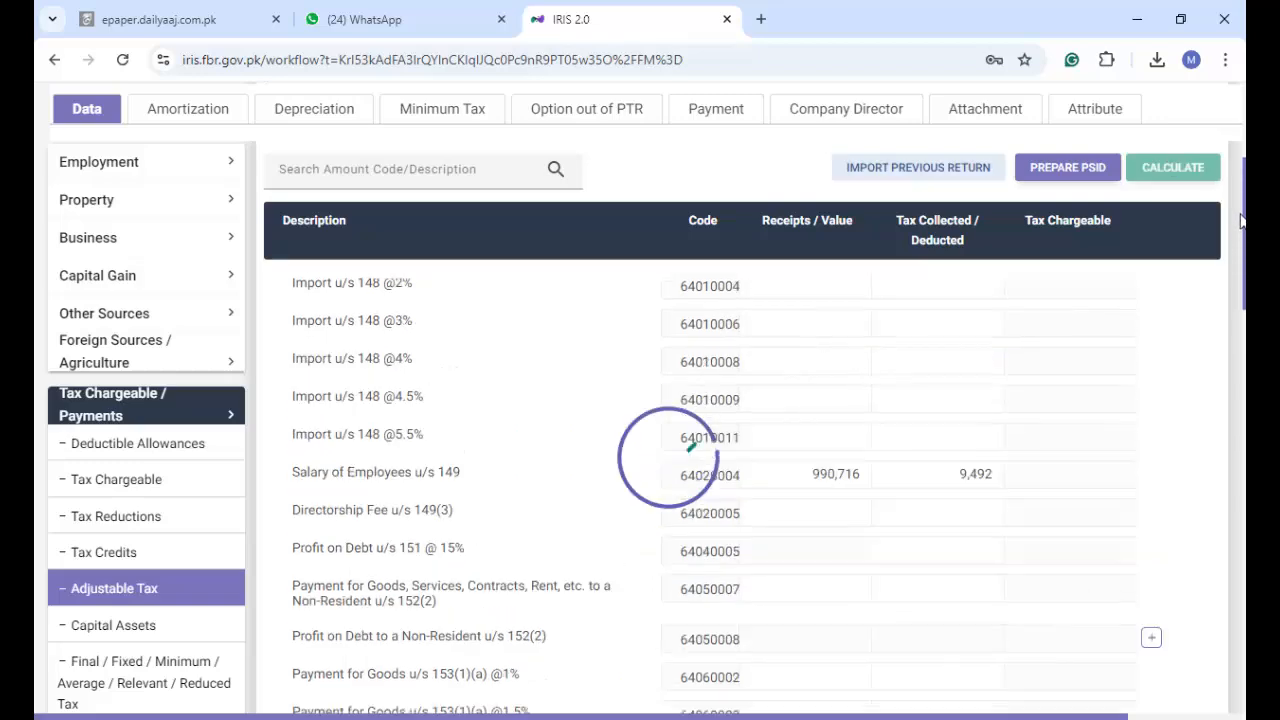
pyautogui.scroll(1, 1239, 229)
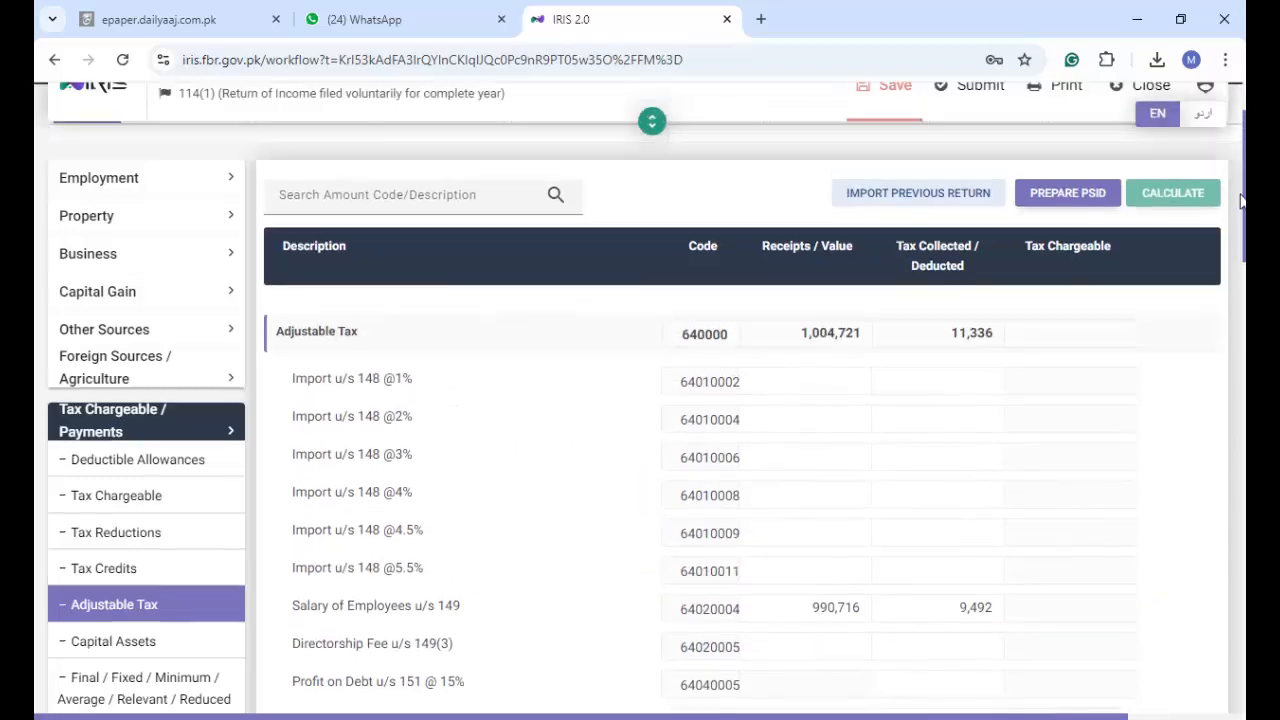
pyautogui.scroll(-2, 1238, 260)
pyautogui.scroll(-2, 1237, 272)
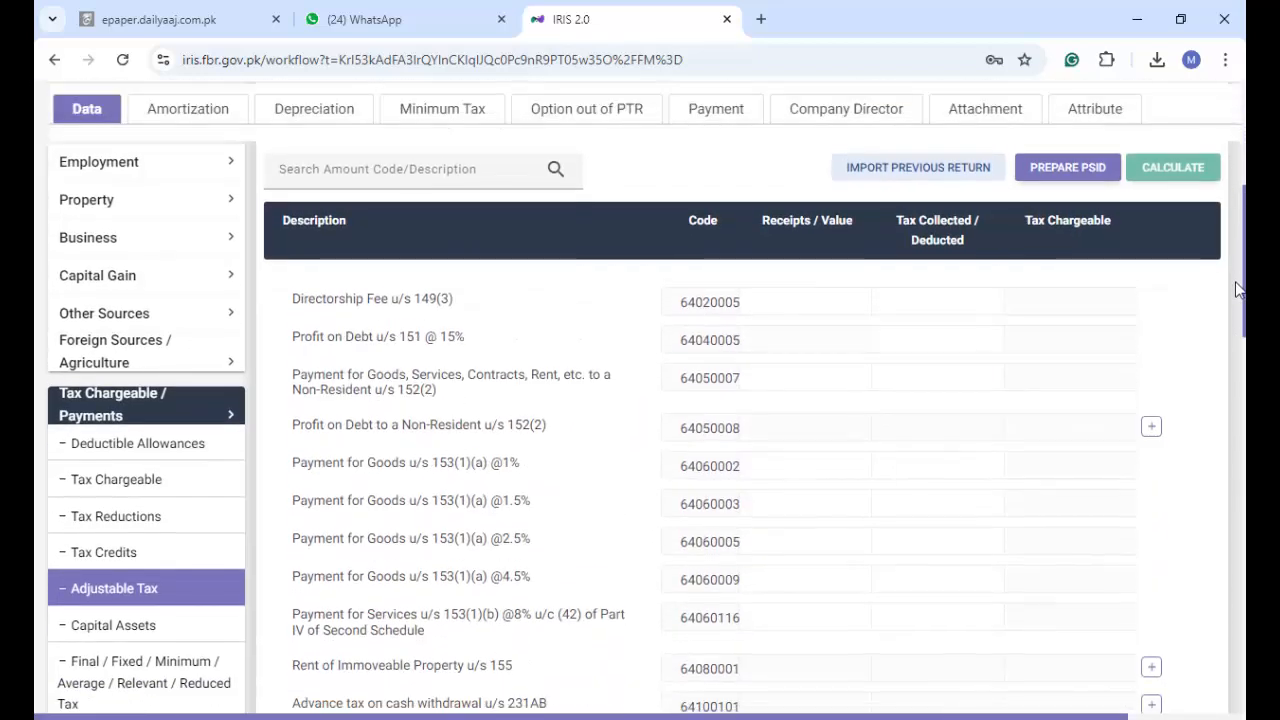
pyautogui.scroll(4, 1234, 240)
pyautogui.scroll(4, 1226, 190)
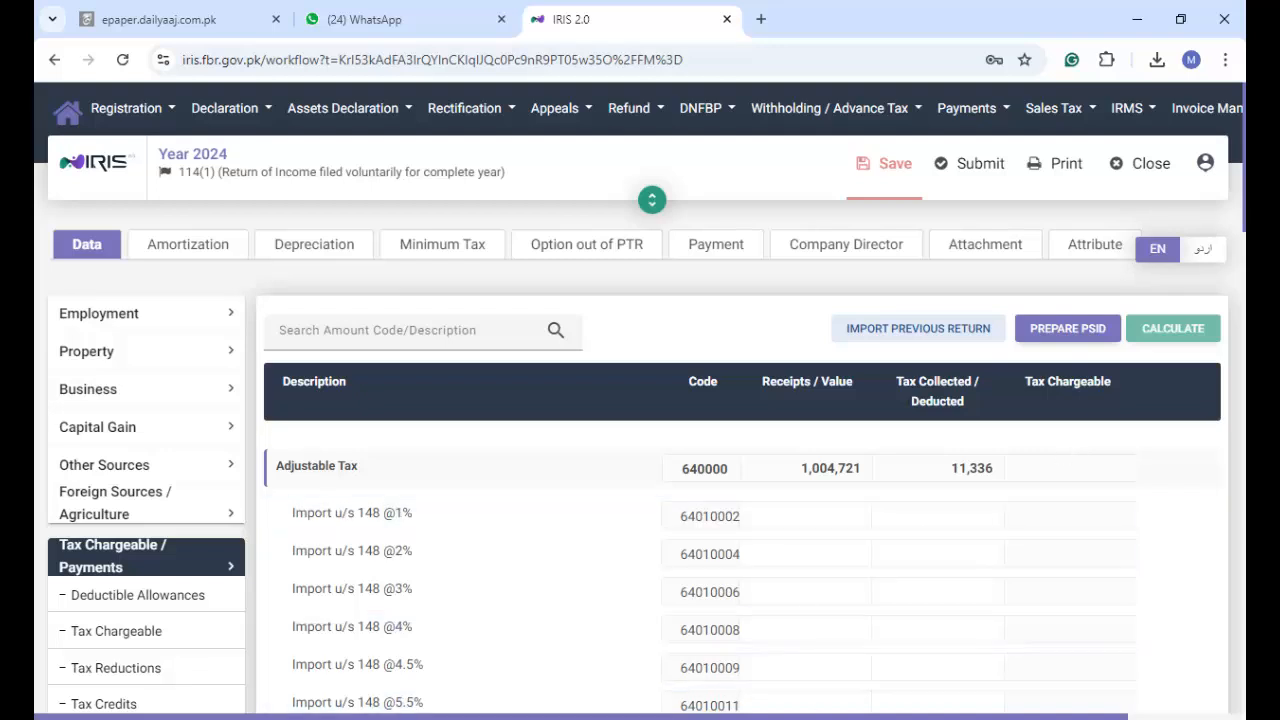
pyautogui.moveTo(840, 718)
pyautogui.moveTo(1244, 128); pyautogui.dragTo(1243, 211)
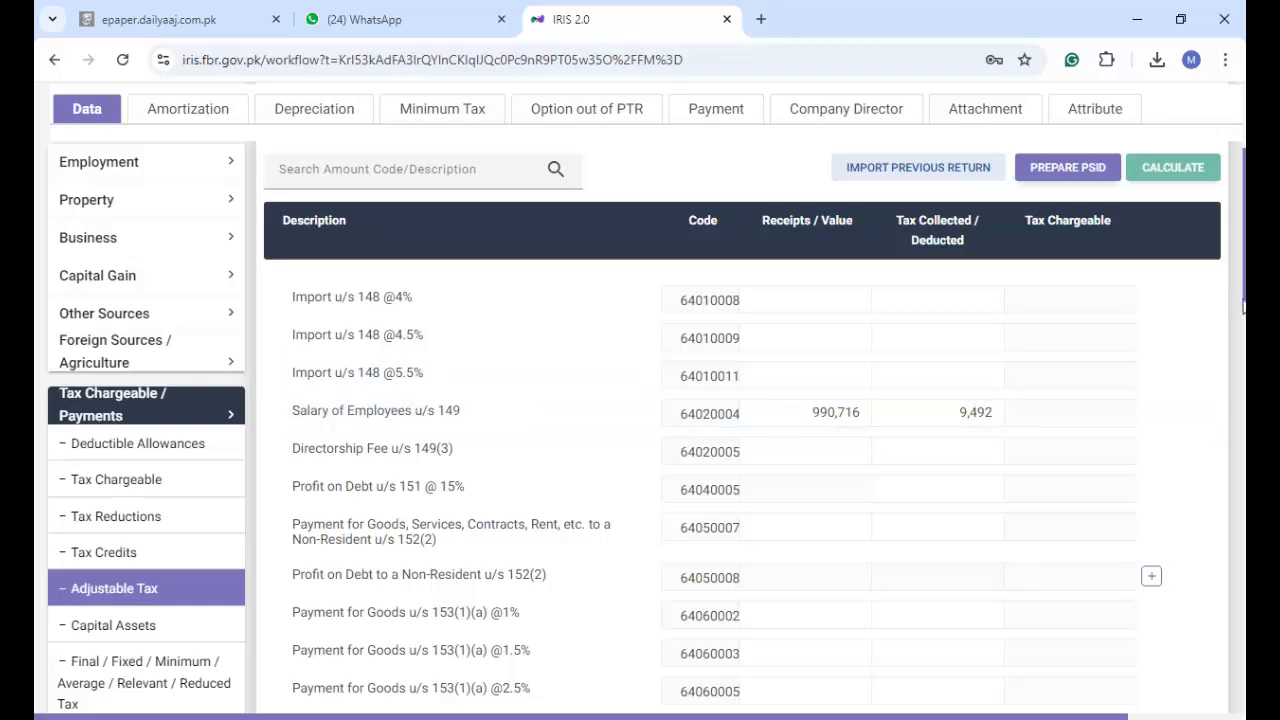
pyautogui.moveTo(1243, 303); pyautogui.dragTo(1243, 533)
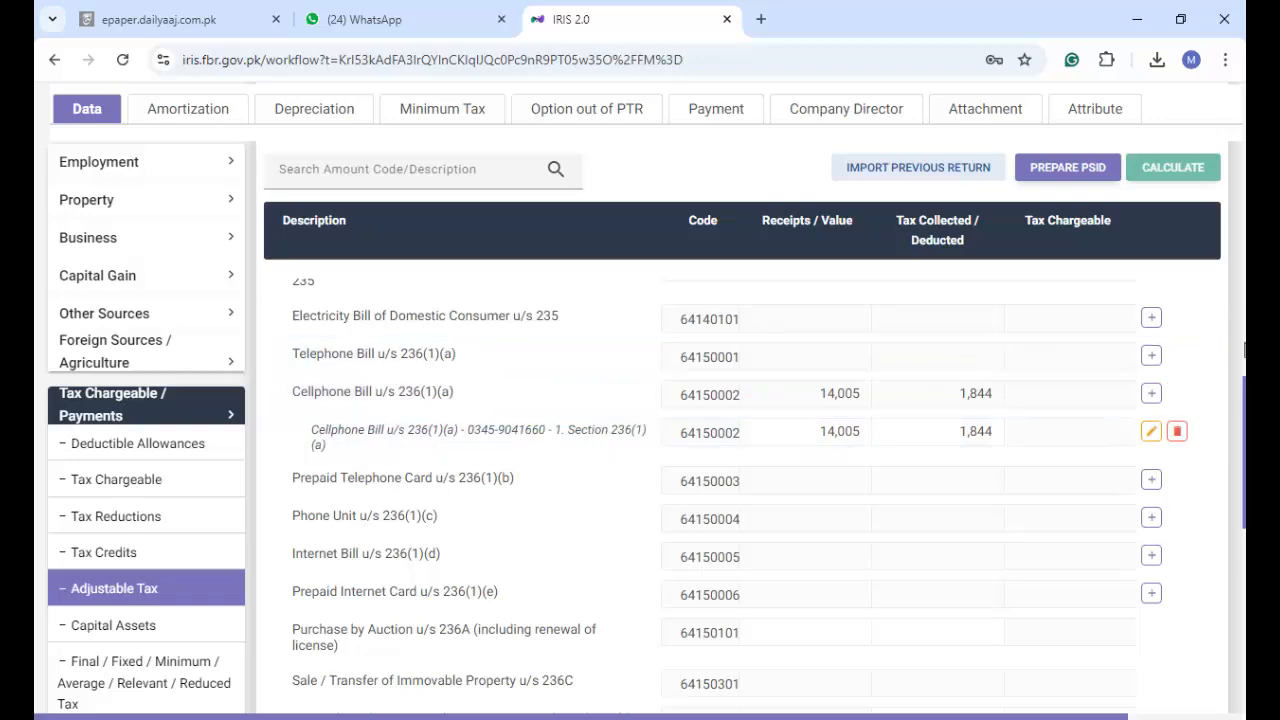
pyautogui.moveTo(1244, 406); pyautogui.dragTo(1223, 120)
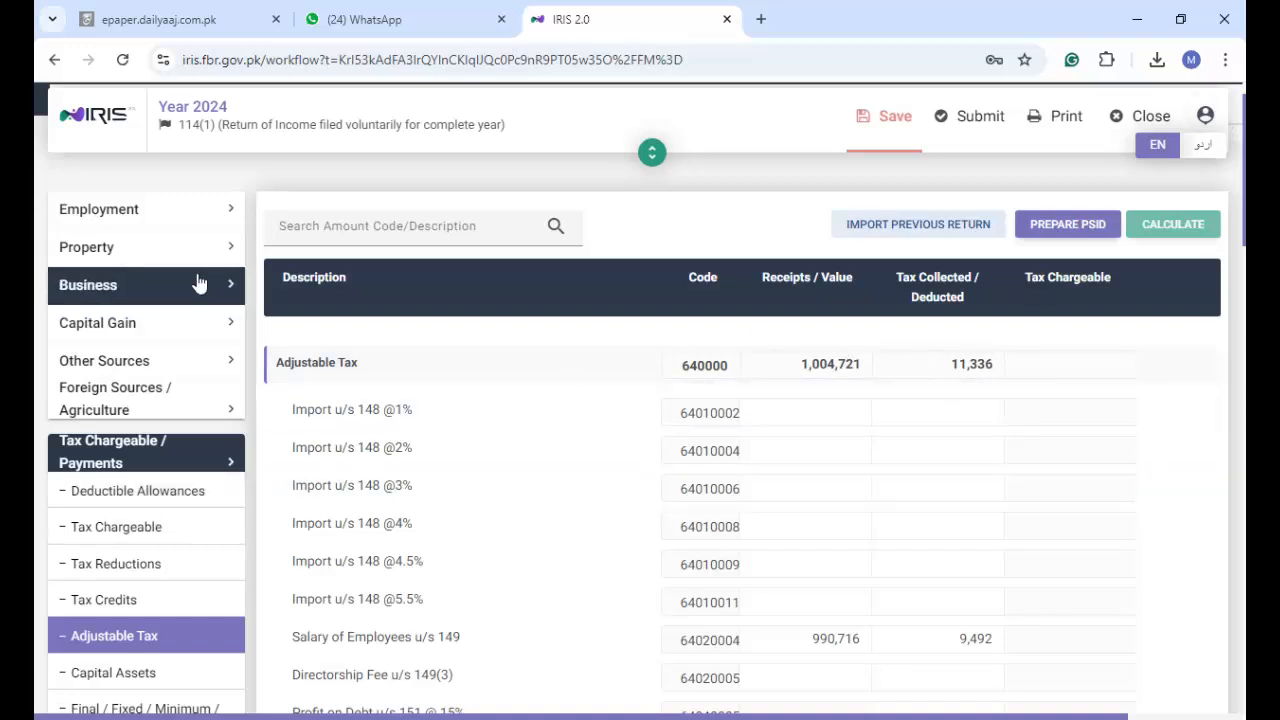
pyautogui.scroll(-1, 680, 234)
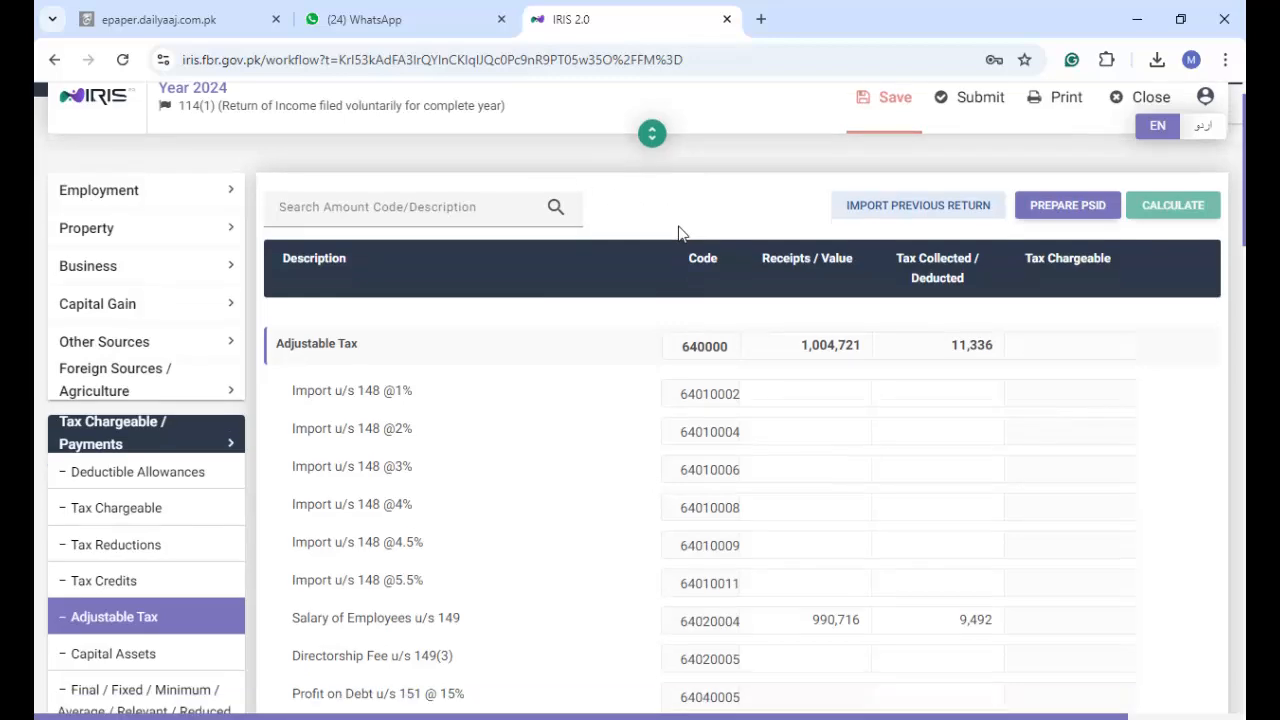
pyautogui.scroll(-3, 678, 226)
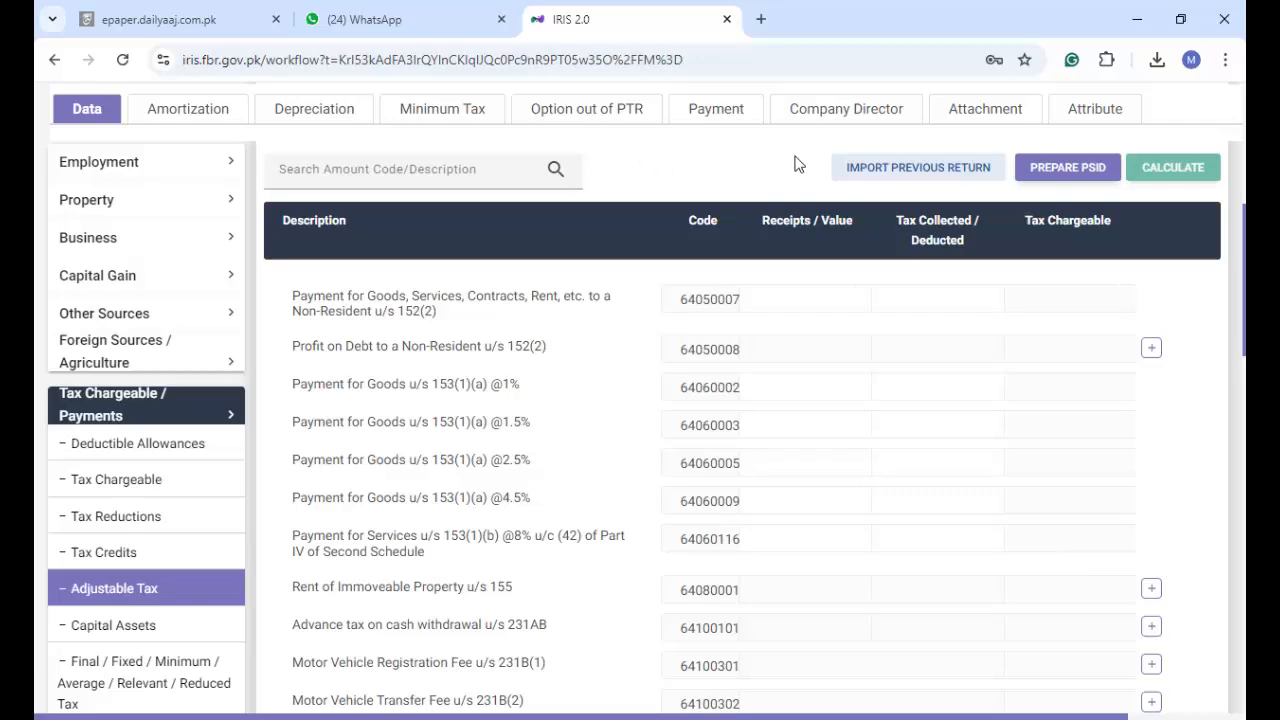
# - Open the return's Computations and review the figures from Income from Salary through Refundable Income Tax
pyautogui.moveTo(1243, 250); pyautogui.dragTo(1240, 597)
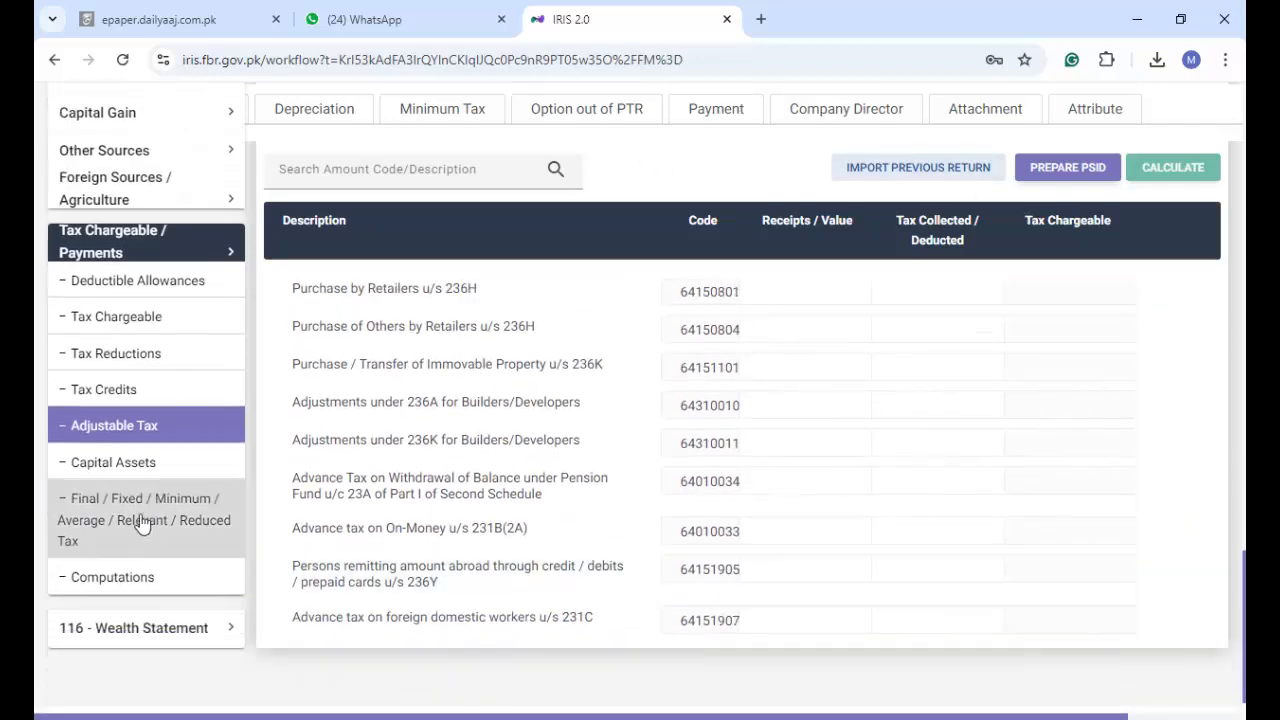
pyautogui.click(140, 590)
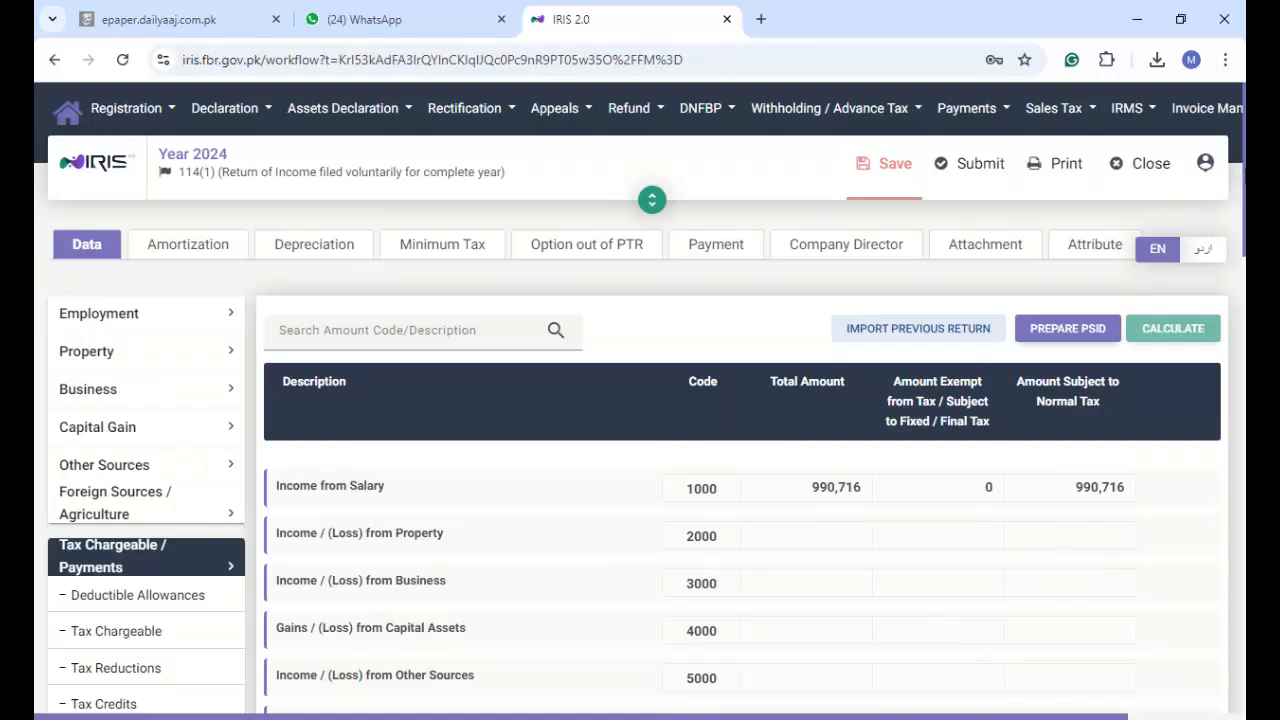
pyautogui.moveTo(1244, 174); pyautogui.dragTo(1244, 296)
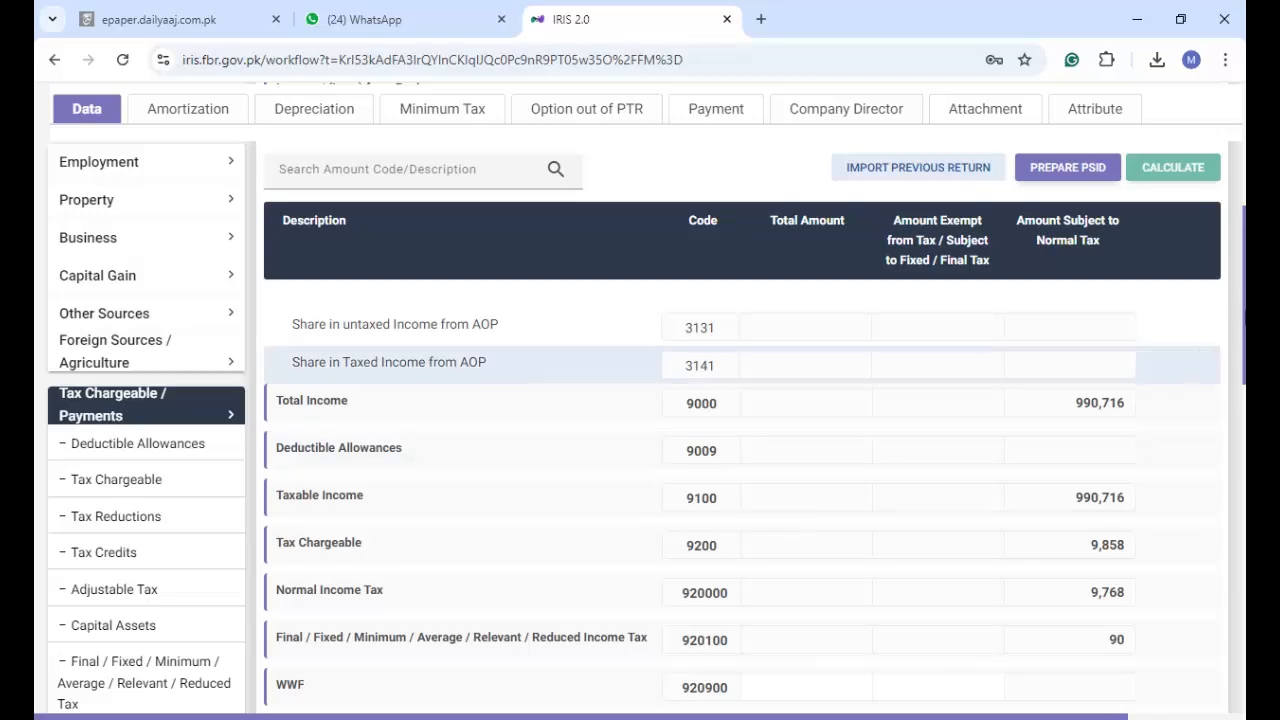
pyautogui.moveTo(1244, 315); pyautogui.dragTo(1240, 645)
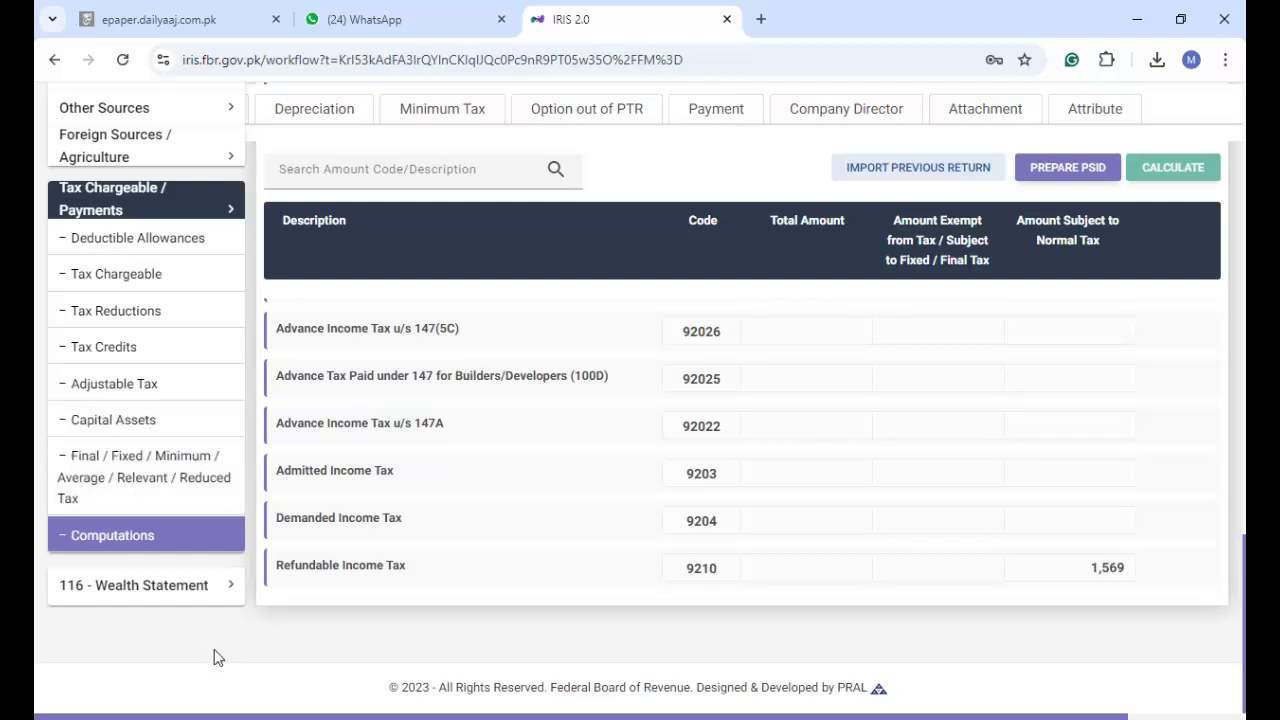
# - Open Personal Expenses in the 116 - Wealth Statement and review the expense entries through the end of the list
pyautogui.click(219, 590)
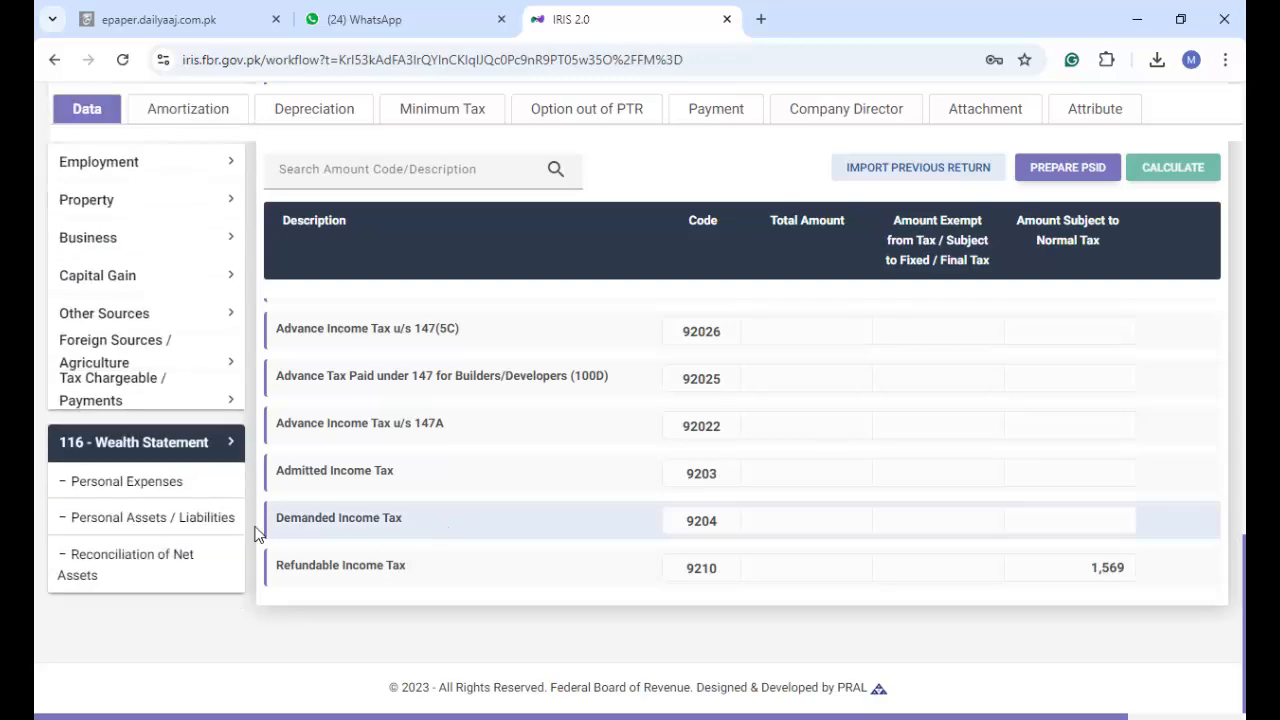
pyautogui.click(155, 484)
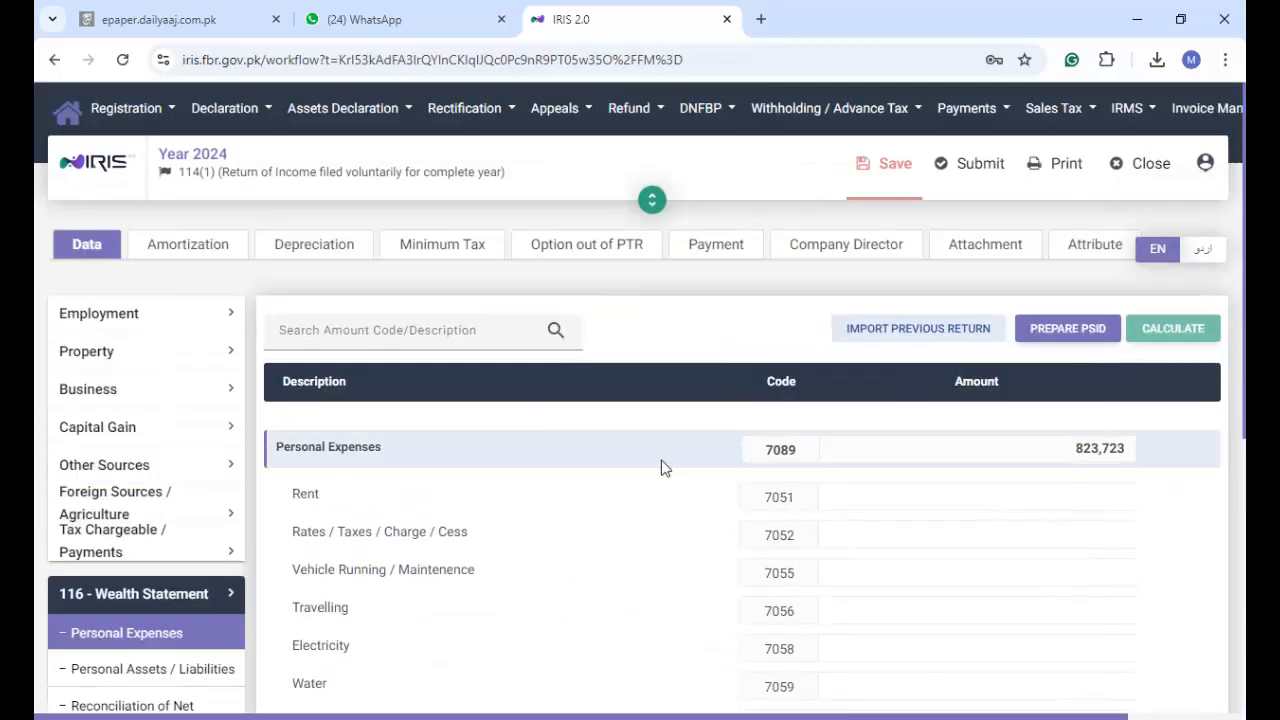
pyautogui.moveTo(1245, 192); pyautogui.dragTo(1240, 455)
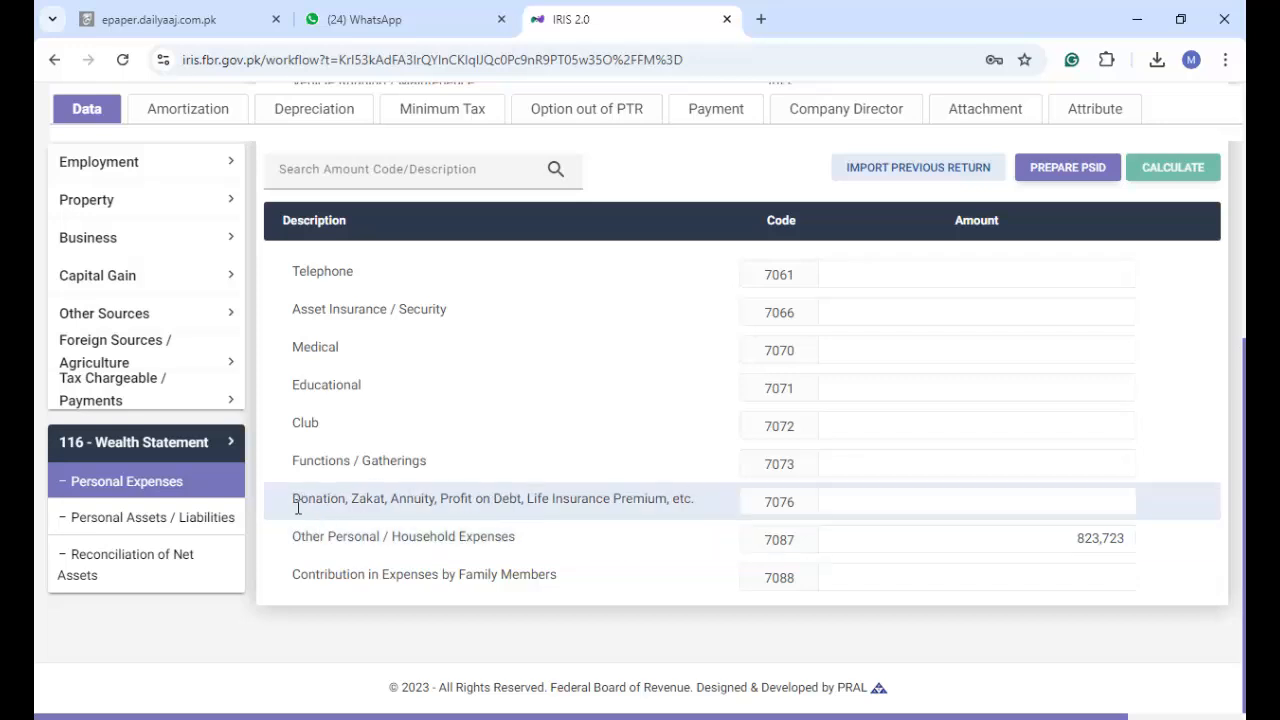
# - Open Personal Assets / Liabilities in the wealth statement and review the entries from Agricultural Property through Net Assets Current Year
pyautogui.click(180, 527)
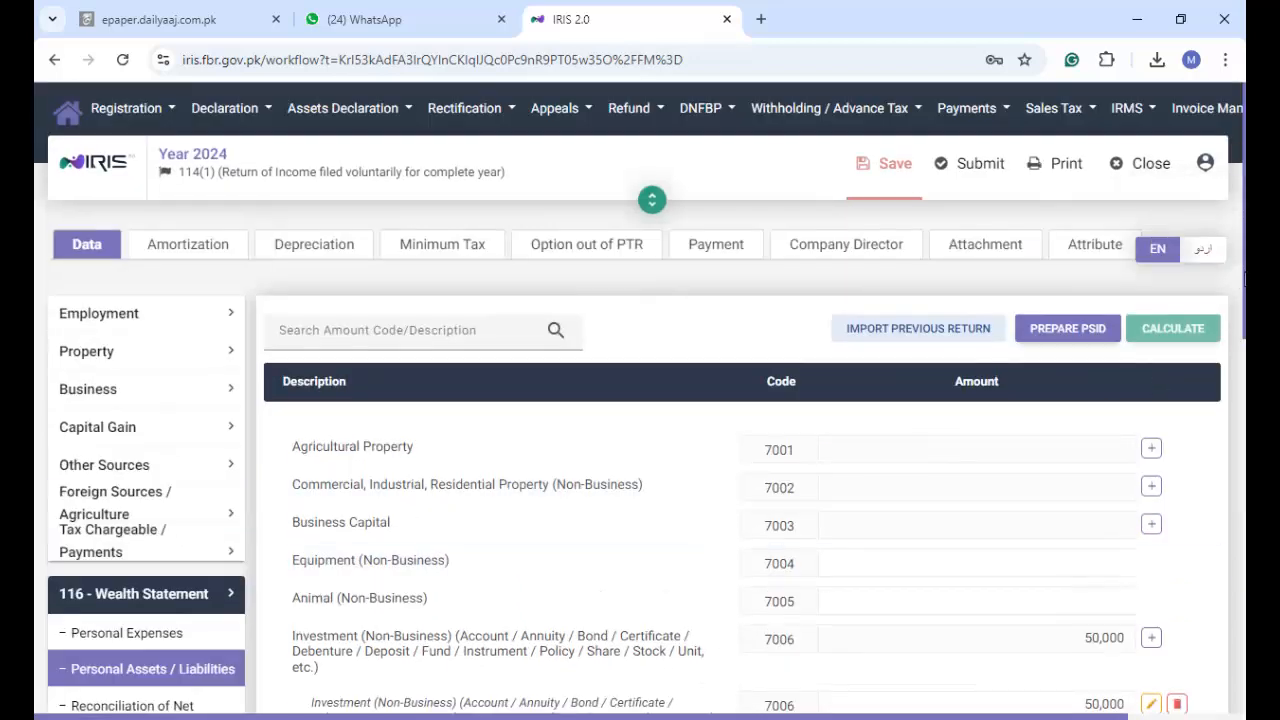
pyautogui.moveTo(1245, 279); pyautogui.dragTo(1243, 312)
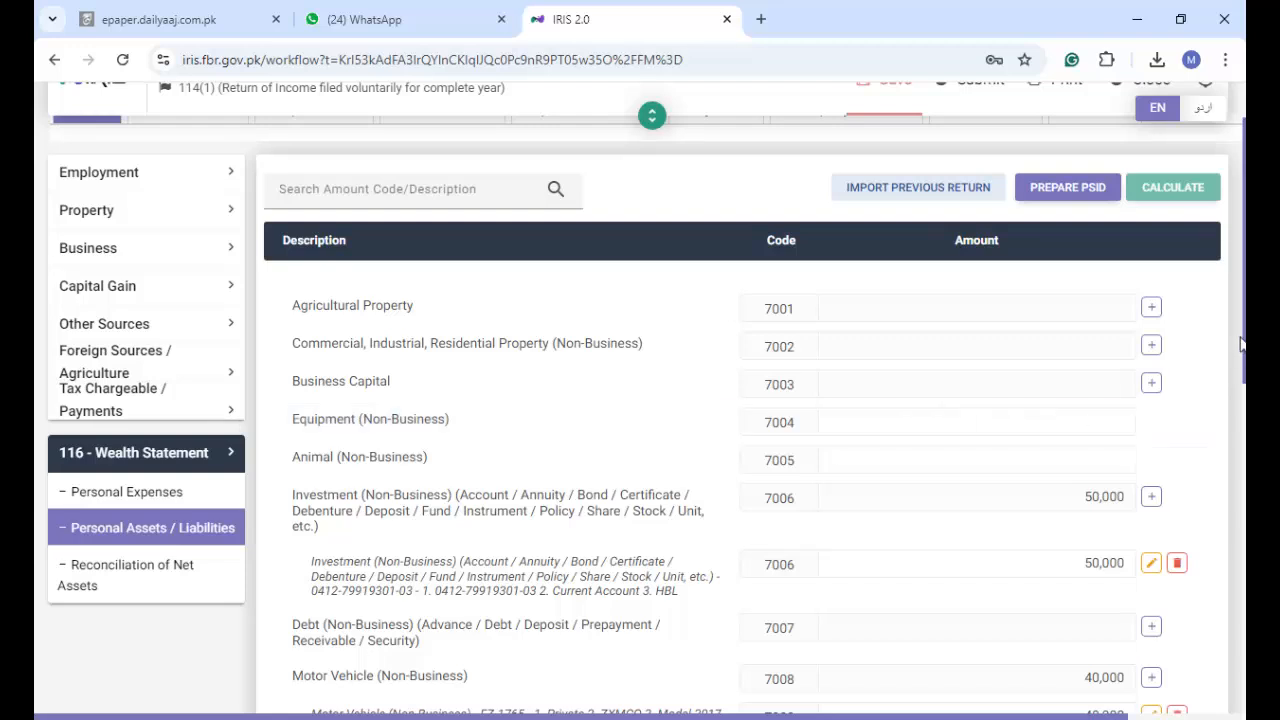
pyautogui.moveTo(1244, 342); pyautogui.dragTo(1244, 423)
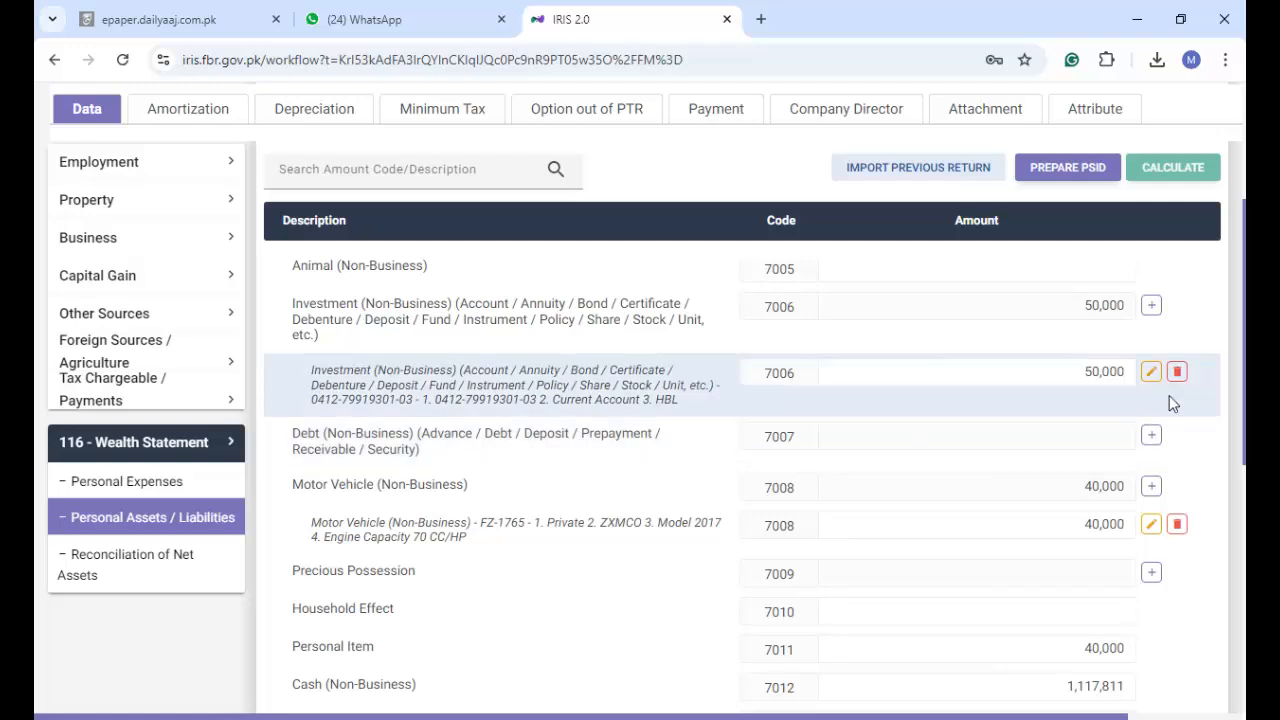
pyautogui.scroll(-2, 1029, 409)
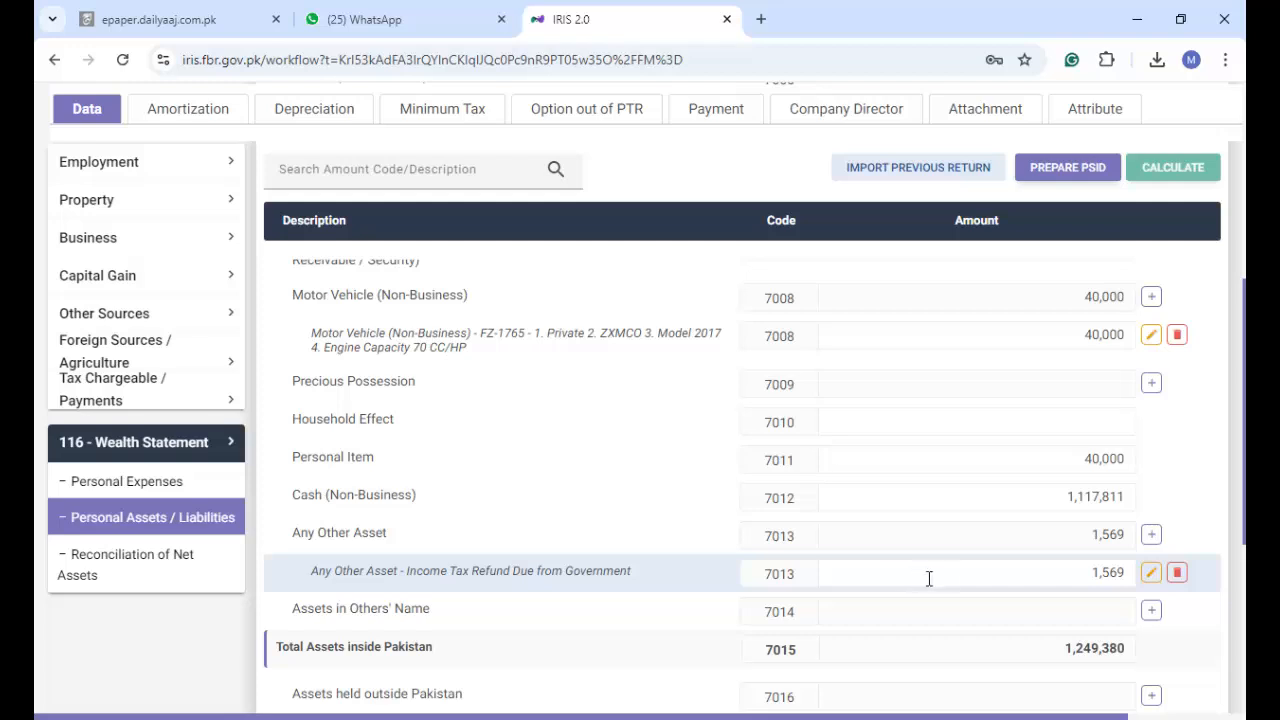
pyautogui.scroll(-3, 1245, 470)
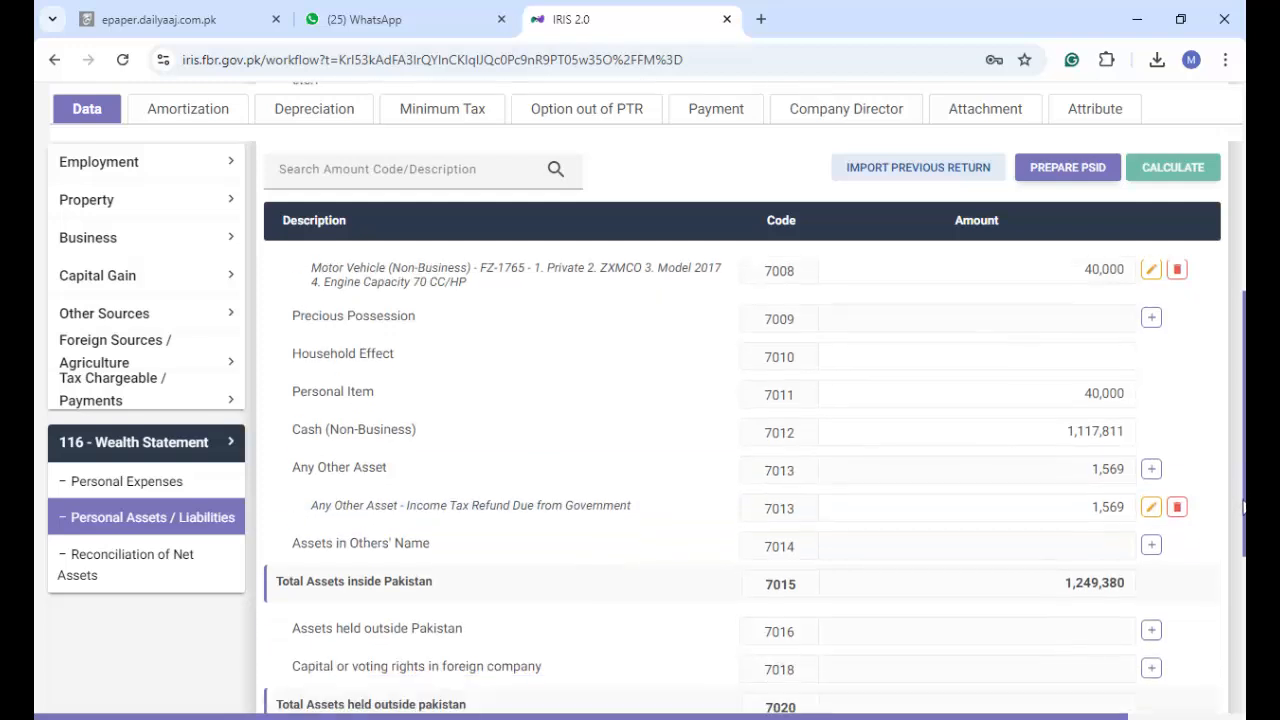
pyautogui.scroll(-2, 1245, 470)
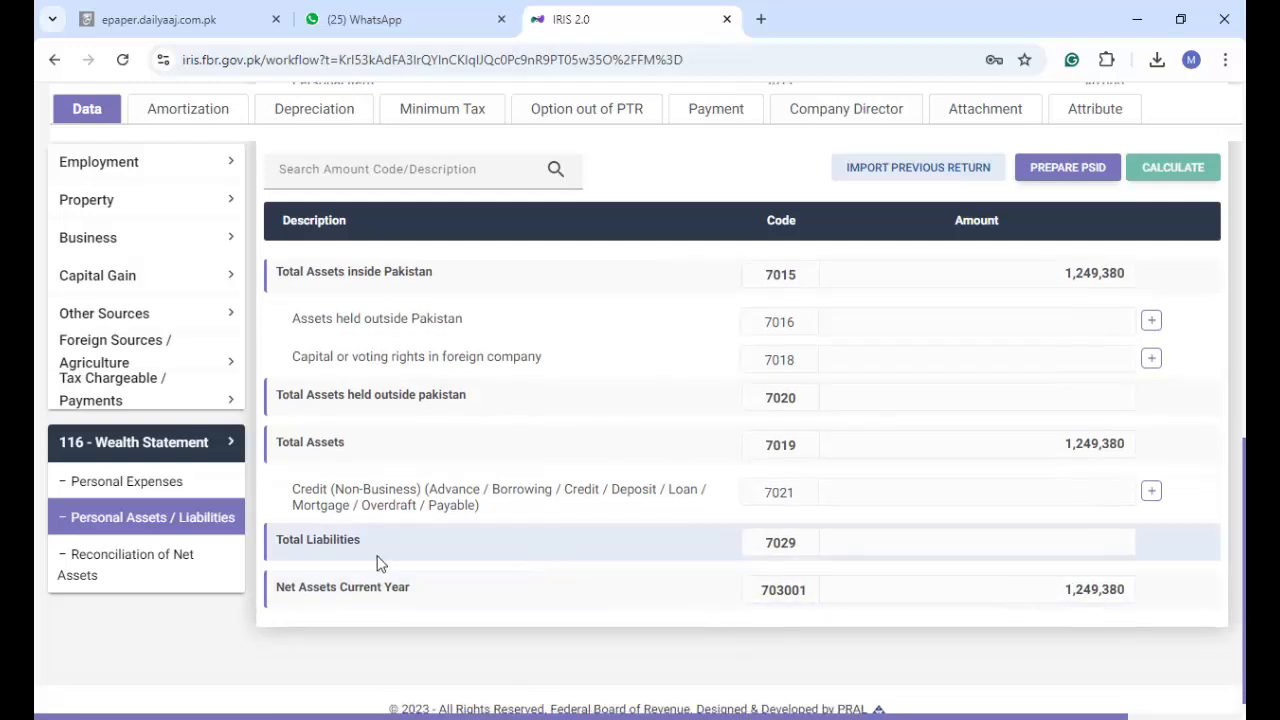
# - Open Reconciliation of Net Assets and review the net assets, inflows, outflows and Unreconciled Amount
pyautogui.click(122, 566)
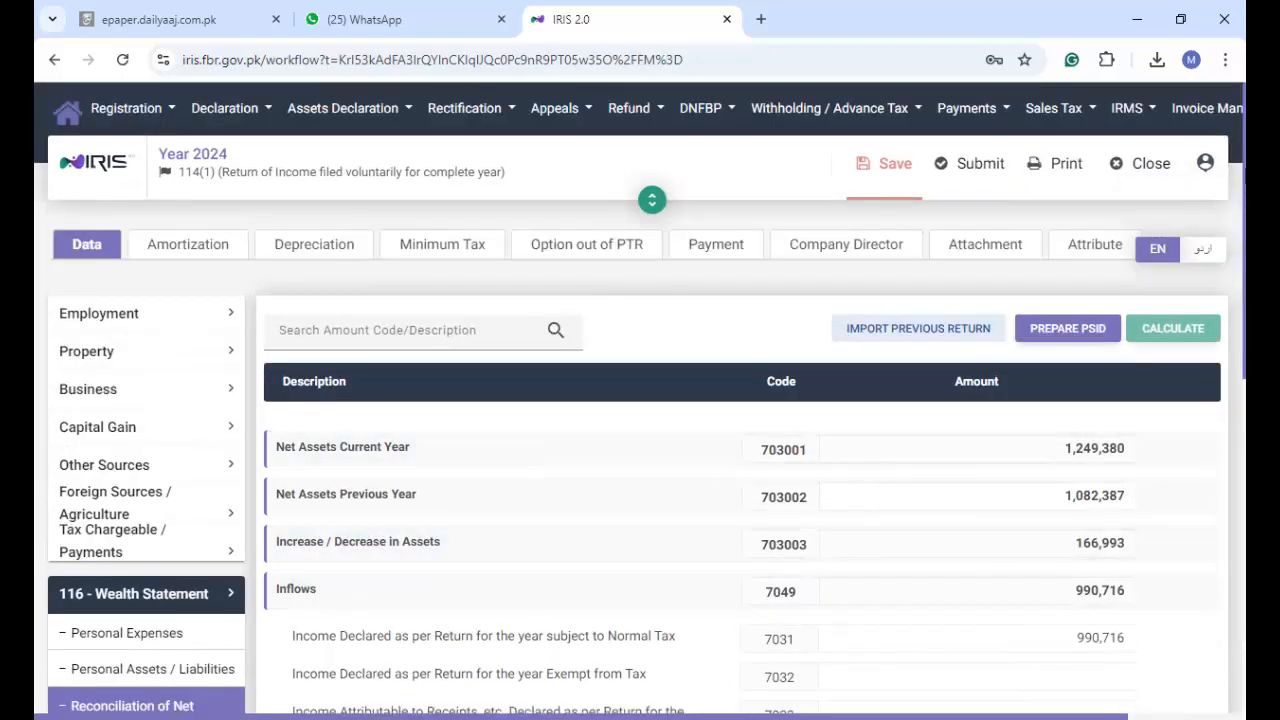
pyautogui.moveTo(1244, 188); pyautogui.dragTo(1244, 230)
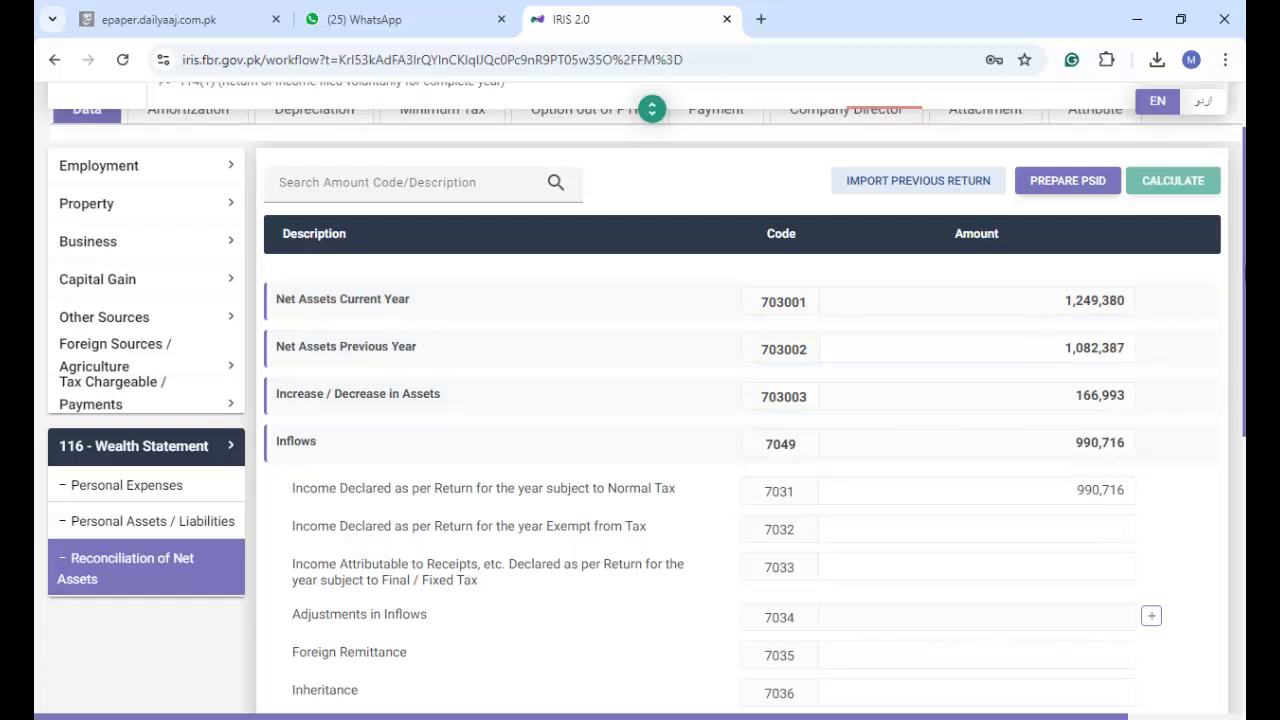
pyautogui.moveTo(1243, 270); pyautogui.dragTo(1245, 541)
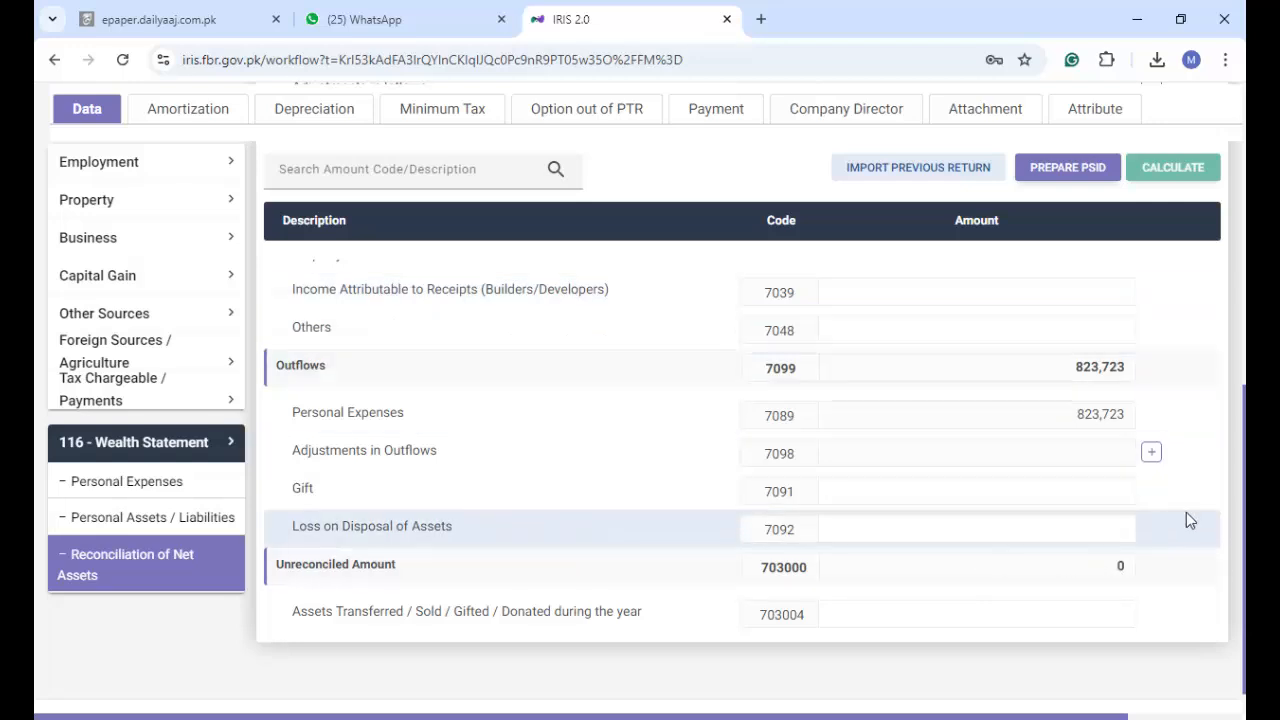
pyautogui.moveTo(1245, 498); pyautogui.dragTo(1236, 186)
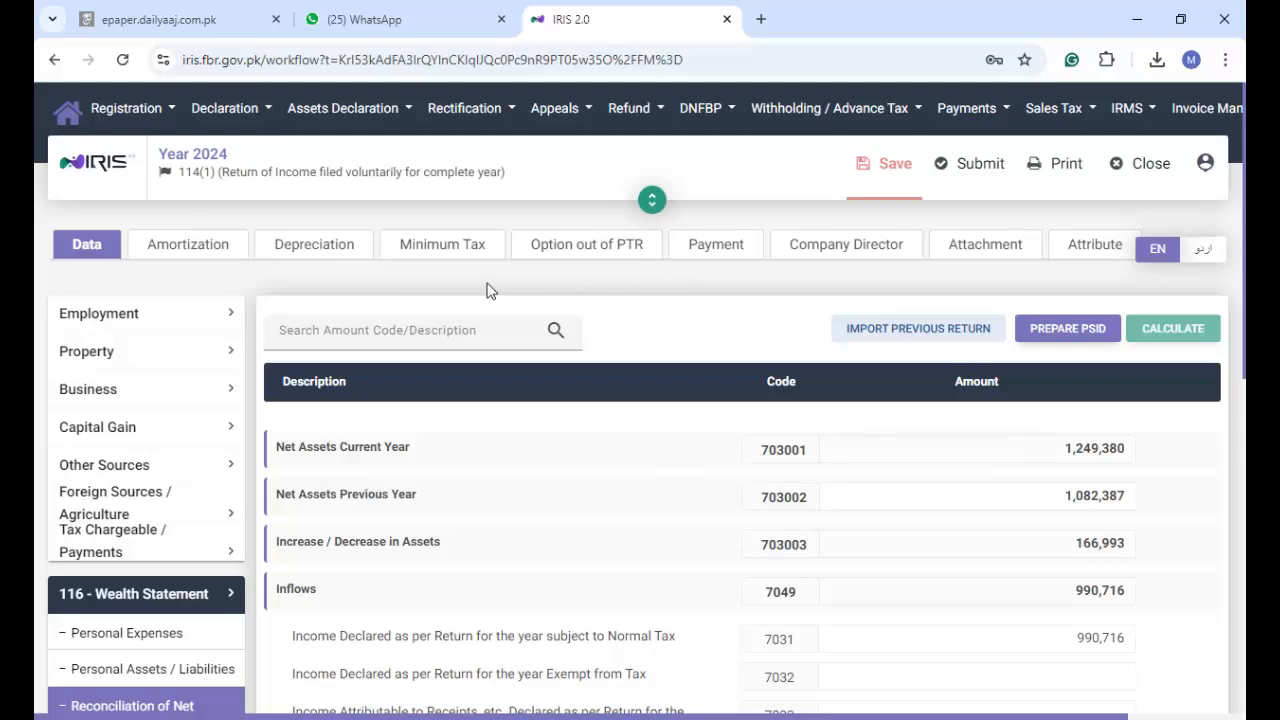
# - Save the changes to the 2024 return and submit it
pyautogui.click(980, 170)
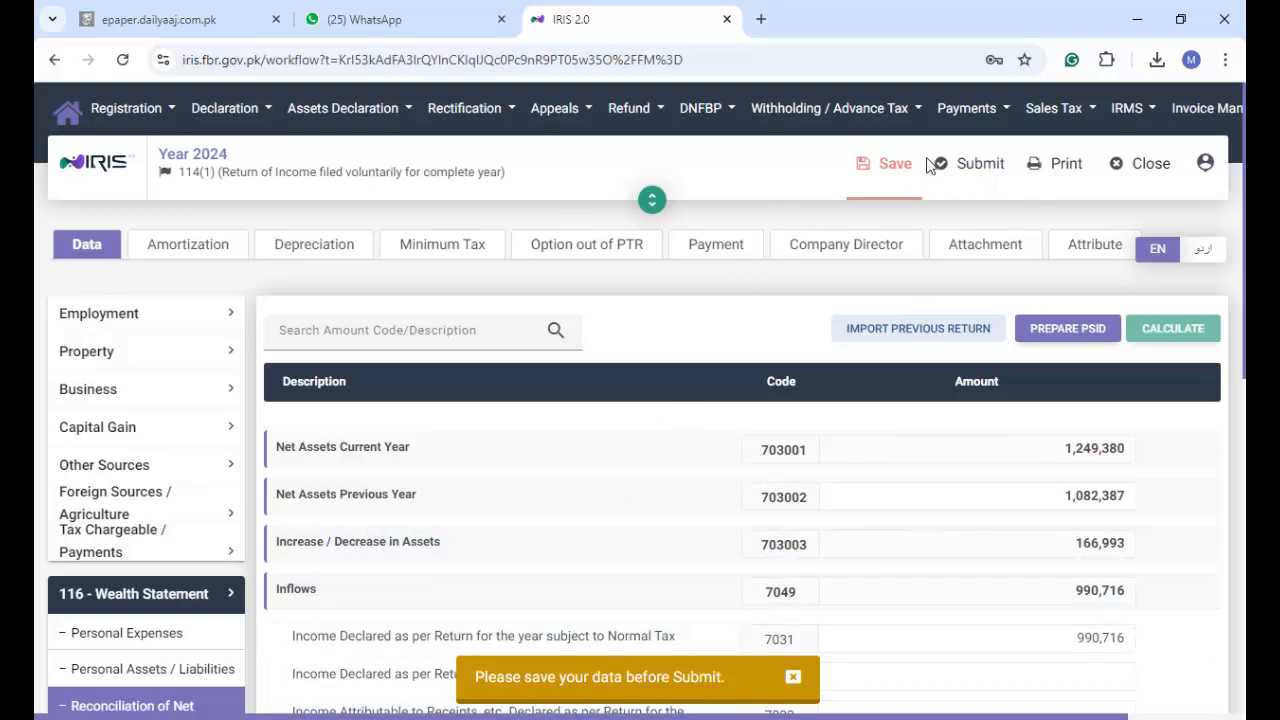
pyautogui.click(895, 168)
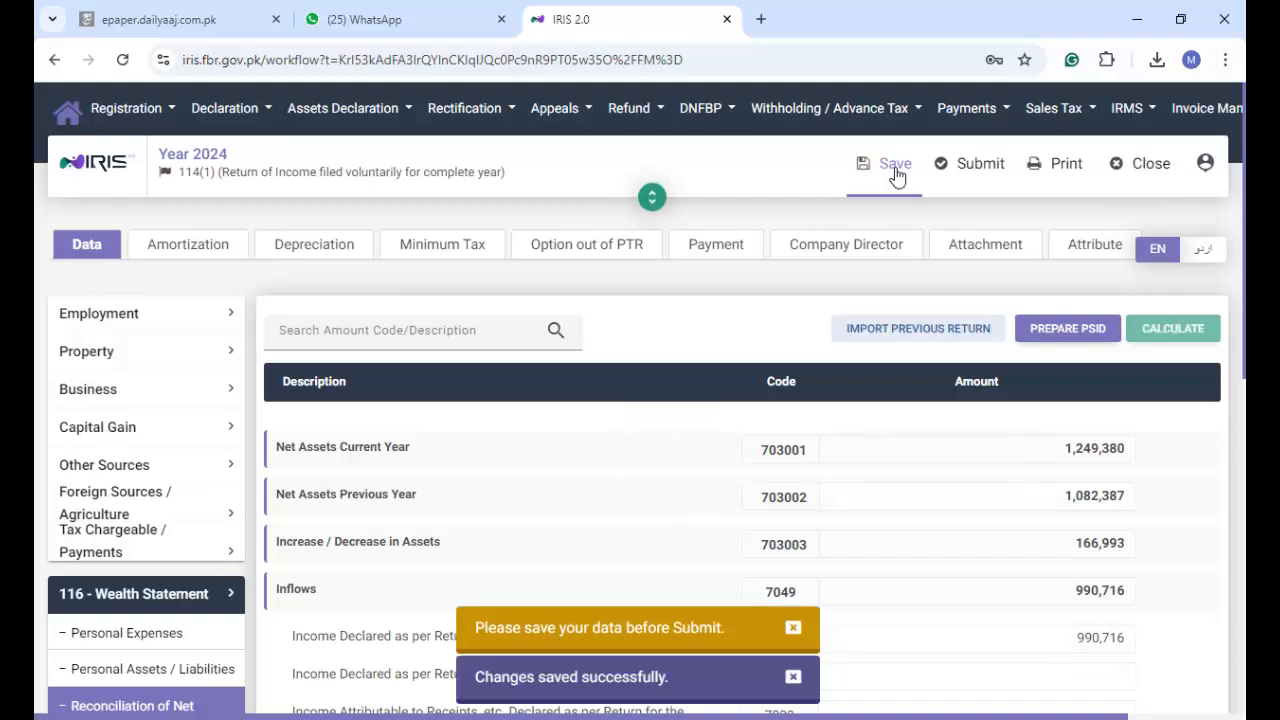
pyautogui.click(966, 174)
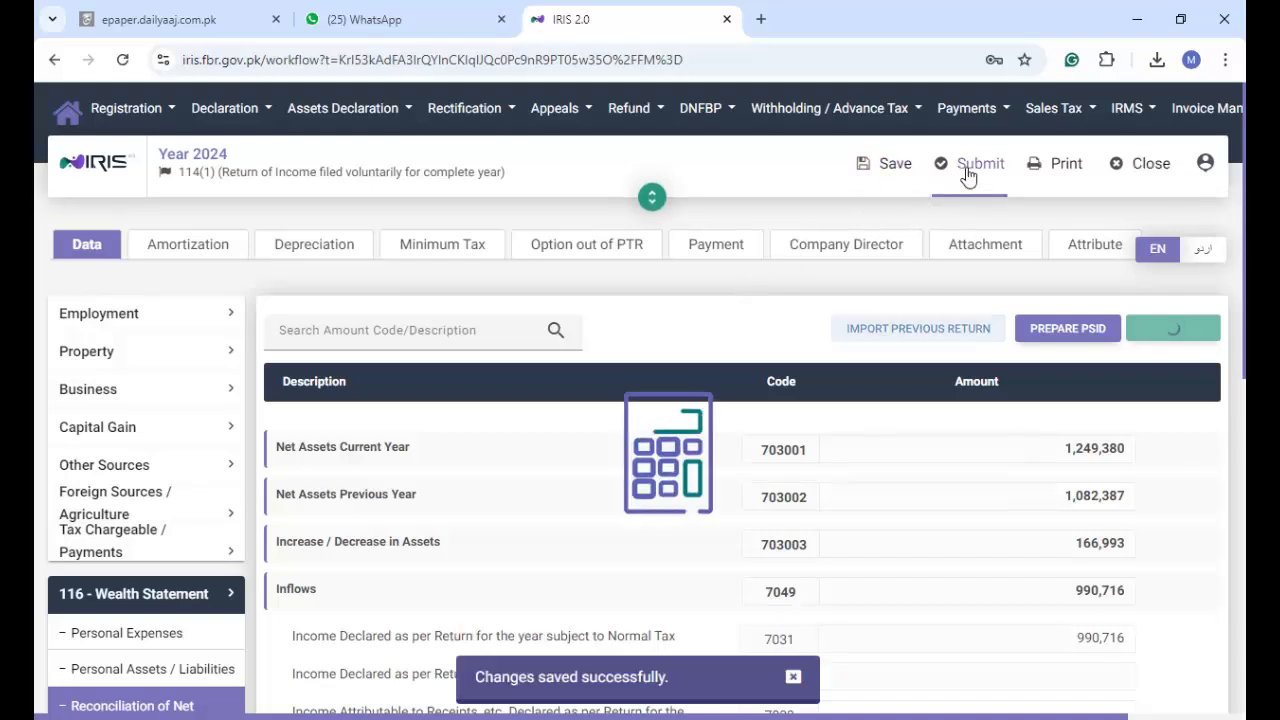